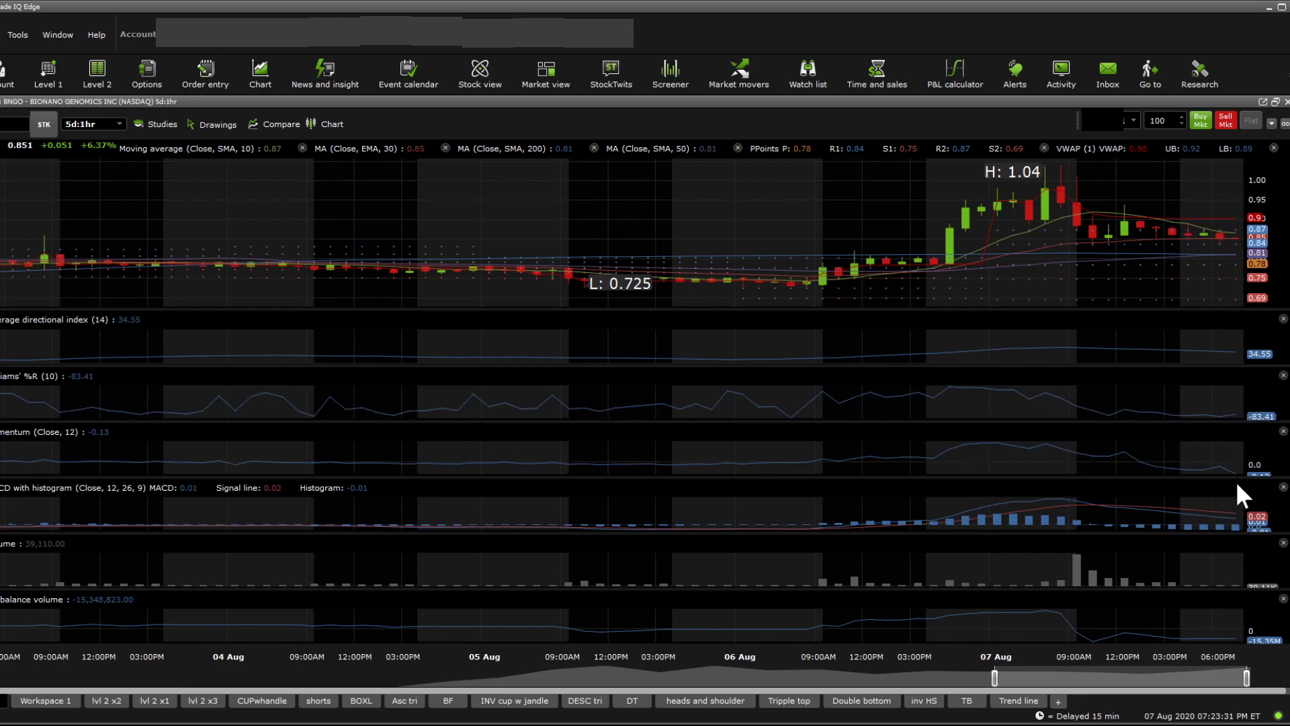
Open the BOXL workspace's BNGO daily chart and select its moving-average band lines.
left_click(363, 701)
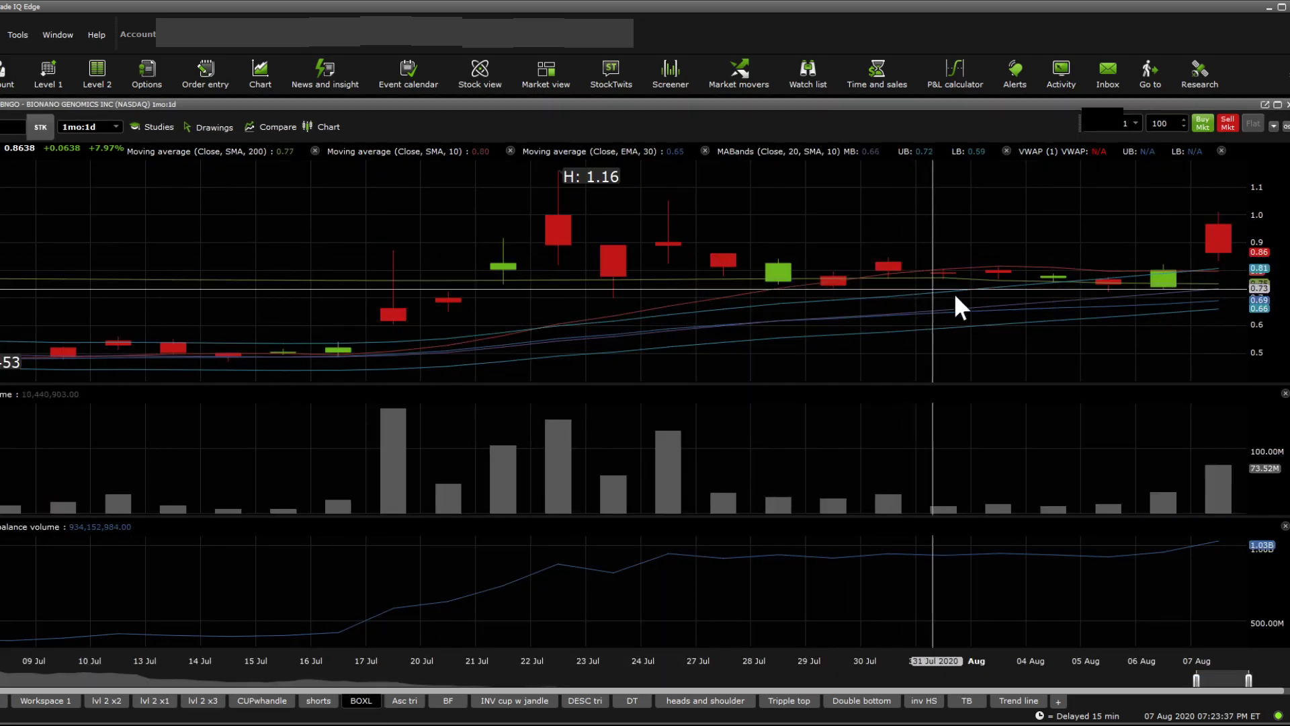
left_click(1209, 308)
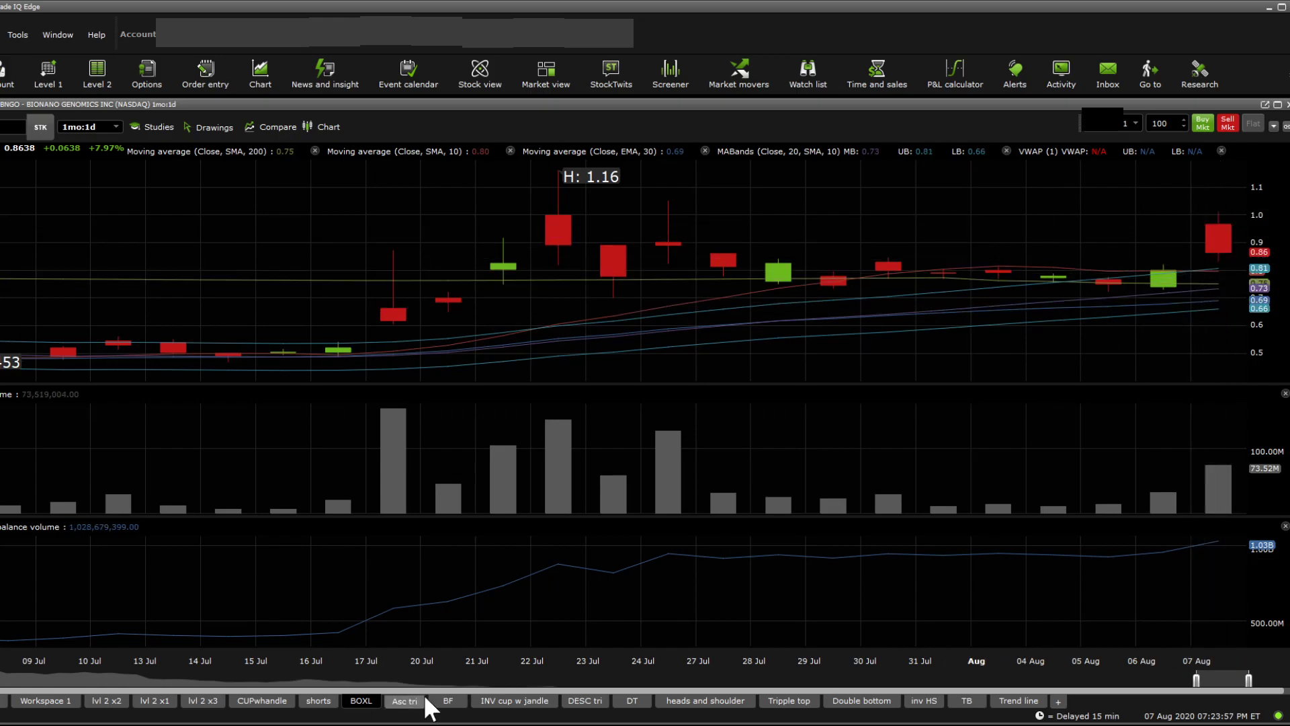
On the Asc tri hourly chart, draw a Fibonacci retracement from the 17 Jul 0.47 low to 1.16.
left_click(404, 703)
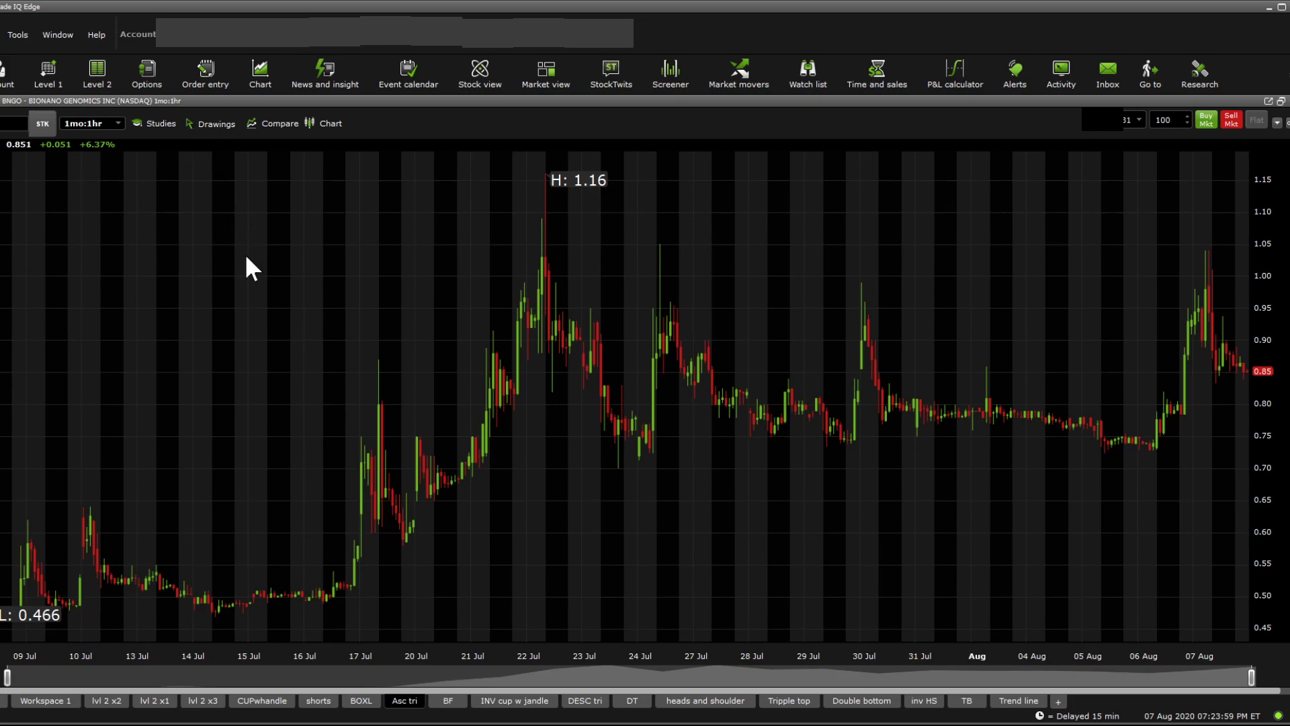
left_click_drag(595, 175, 364, 617)
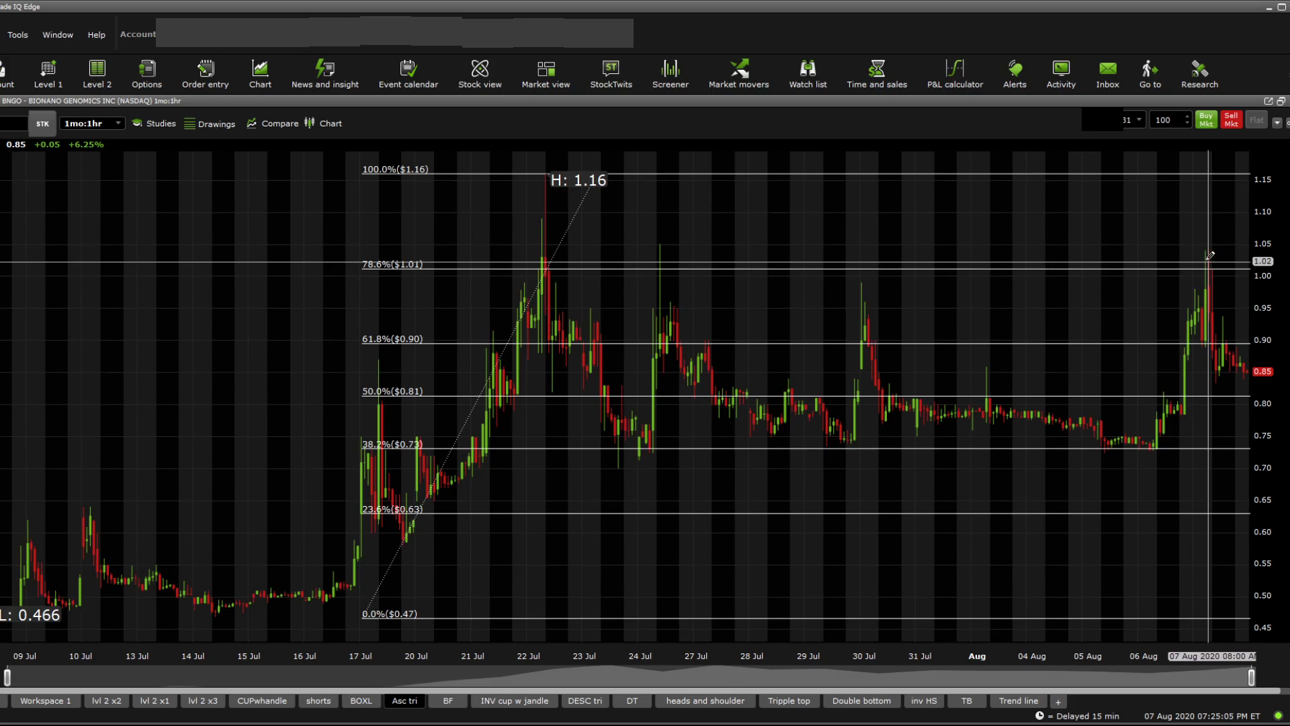
Delete the Fibonacci drawing from BNGO's hourly chart, trying then cancelling trend-line and Fibonacci-arc tools.
left_click(825, 516)
key("Delete")
key("Delete")
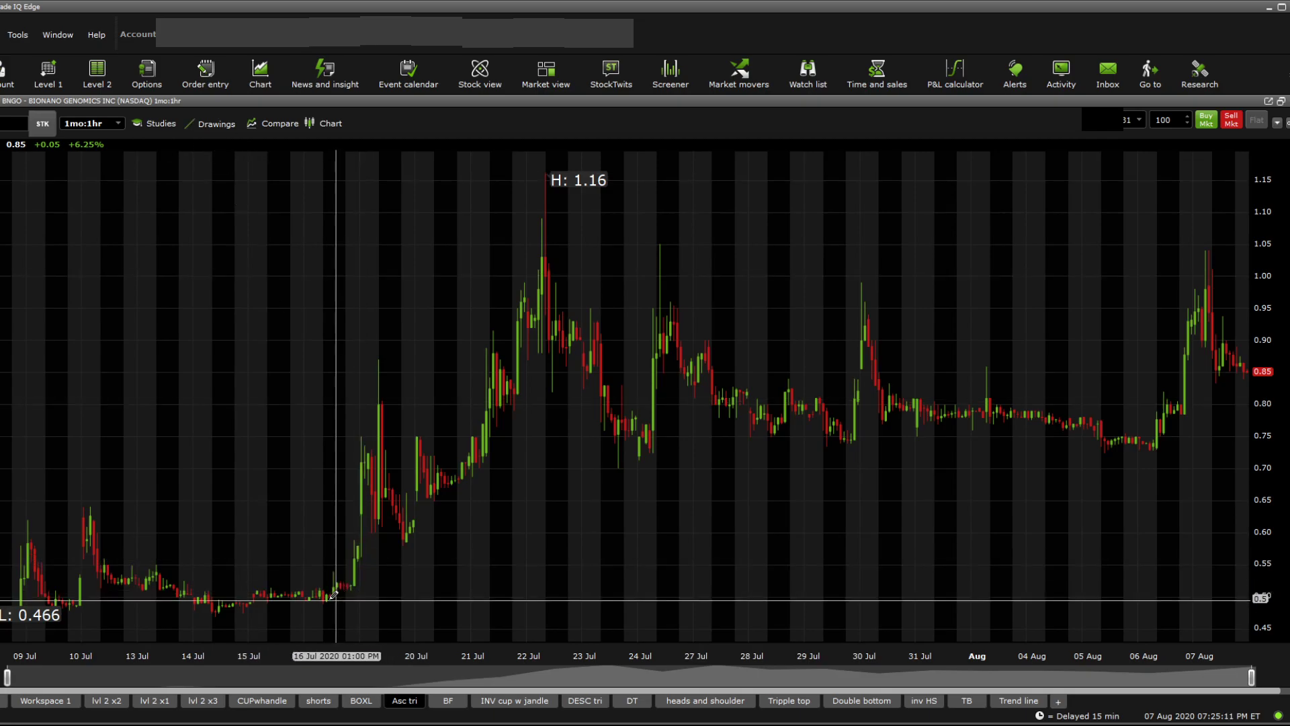
mouse_move(325, 599)
left_mouse_down()
mouse_move(729, 432)
mouse_move(1249, 430)
mouse_move(265, 179)
mouse_move(231, 130)
left_mouse_up()
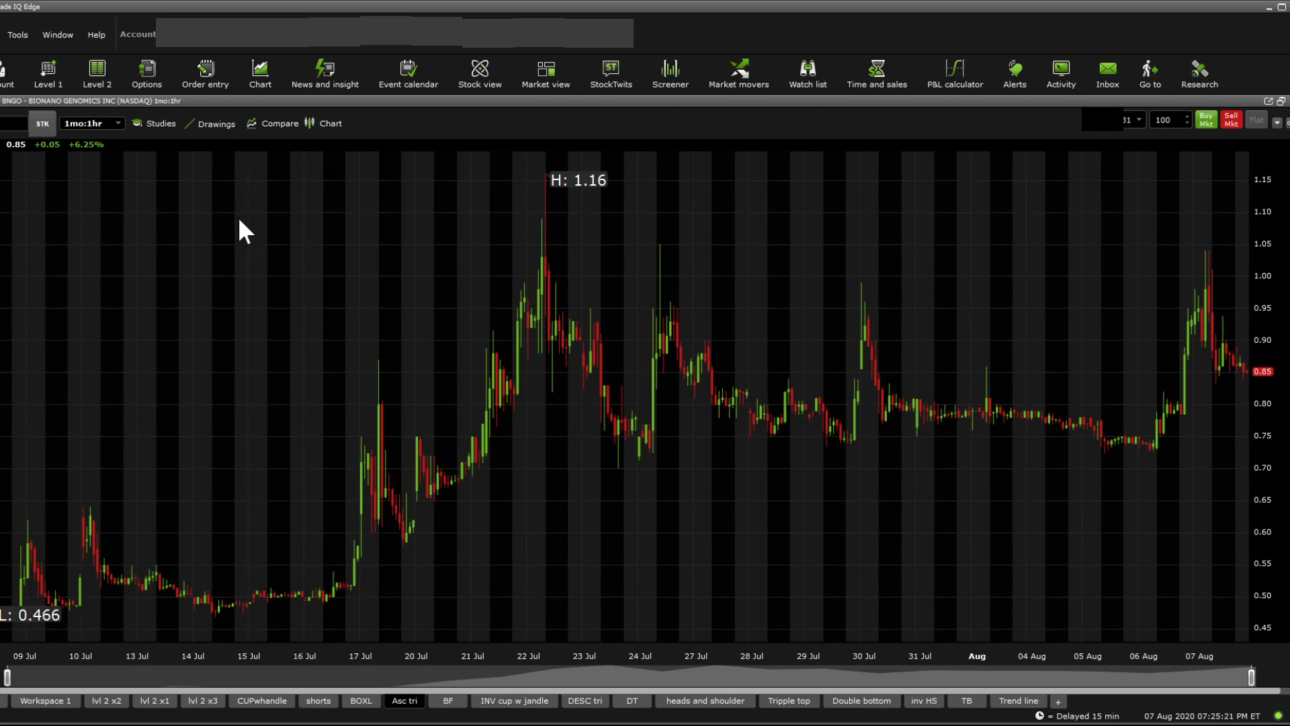
mouse_move(546, 176)
left_mouse_down()
mouse_move(403, 574)
mouse_move(1104, 419)
mouse_move(676, 429)
left_mouse_up()
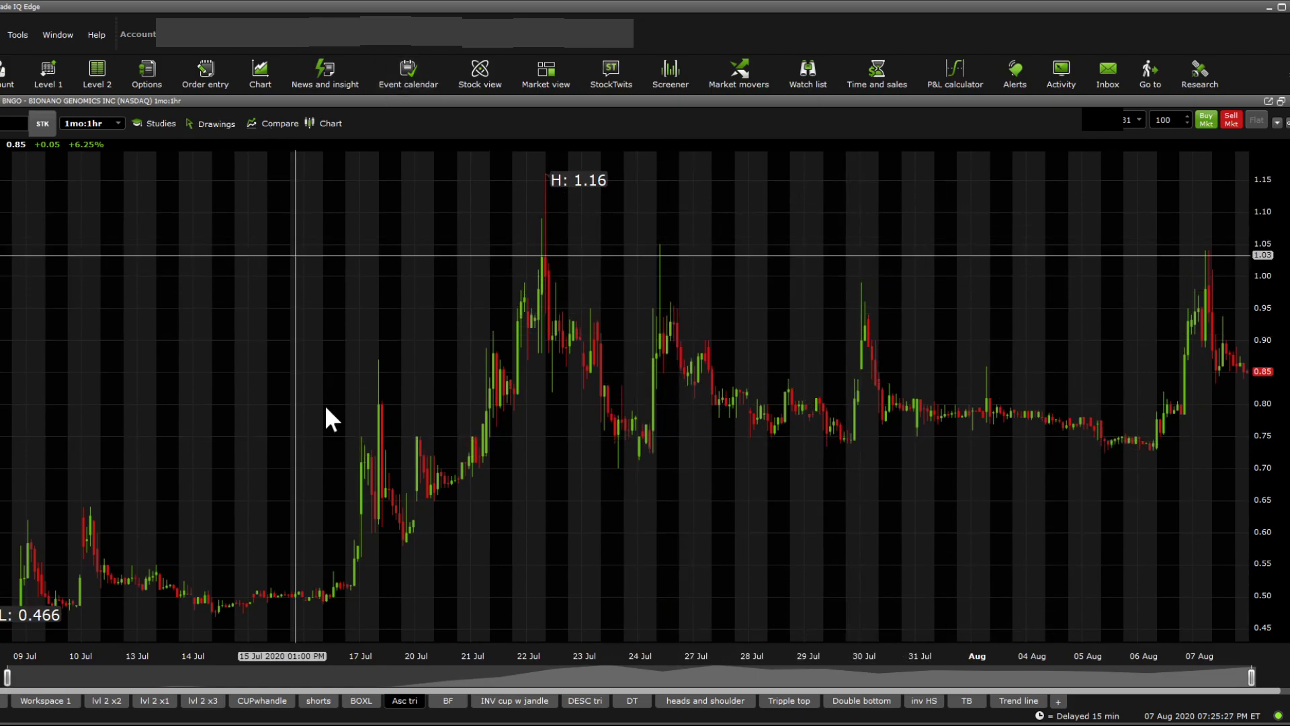
Show BNGO's Q2 and Q3 earnings dates in the Workspace 1 calendar, then move to Fintel.
double_click(42, 700)
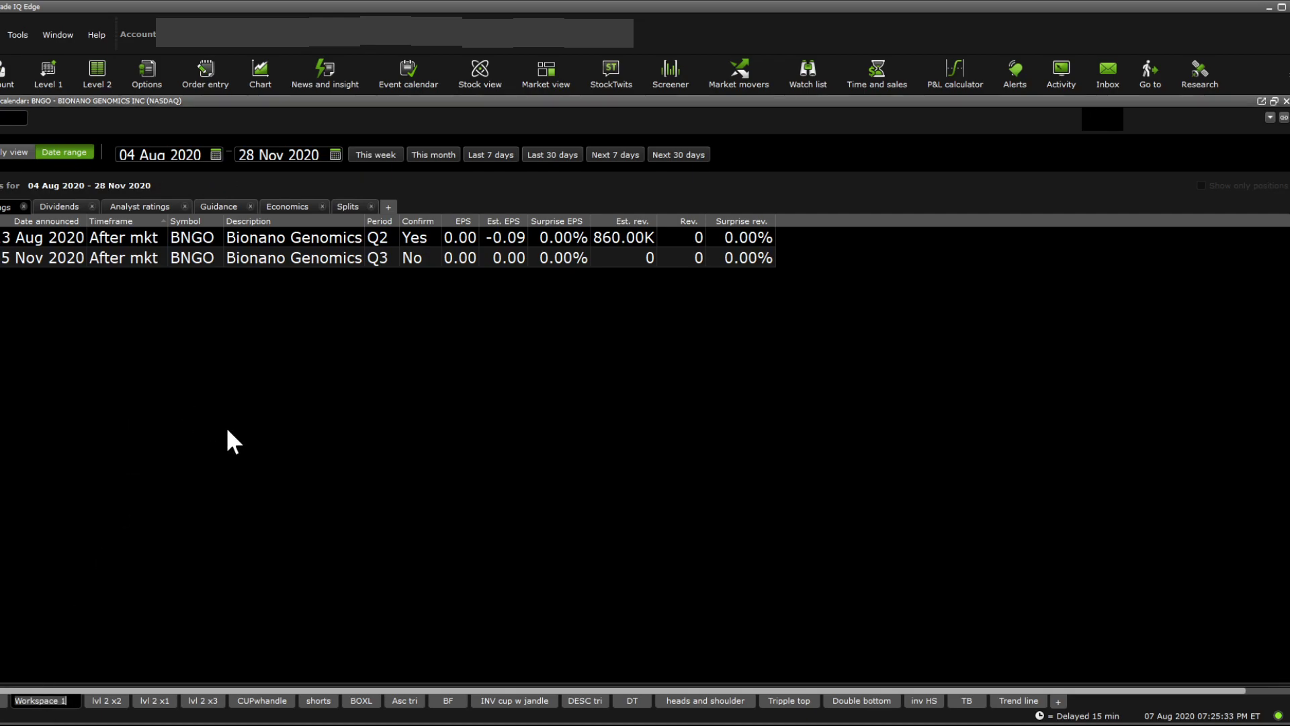
key("Return")
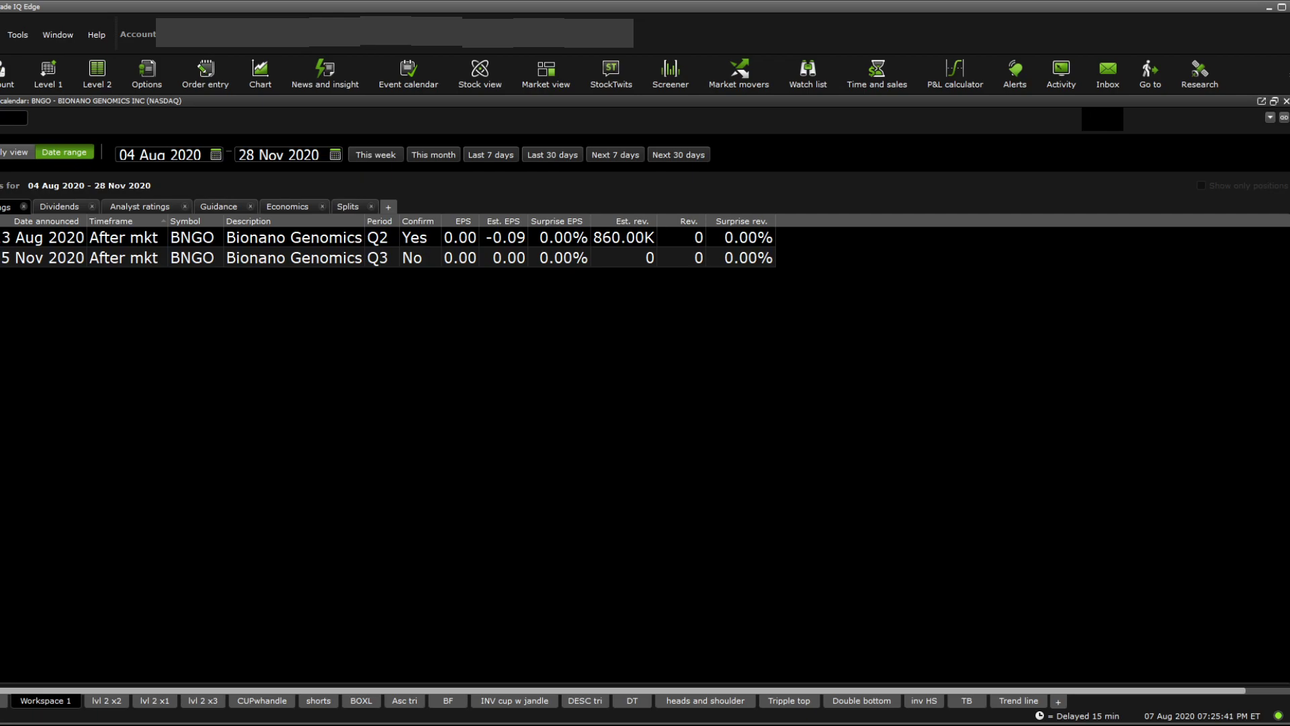
left_click(728, 362)
key("alt+Tab")
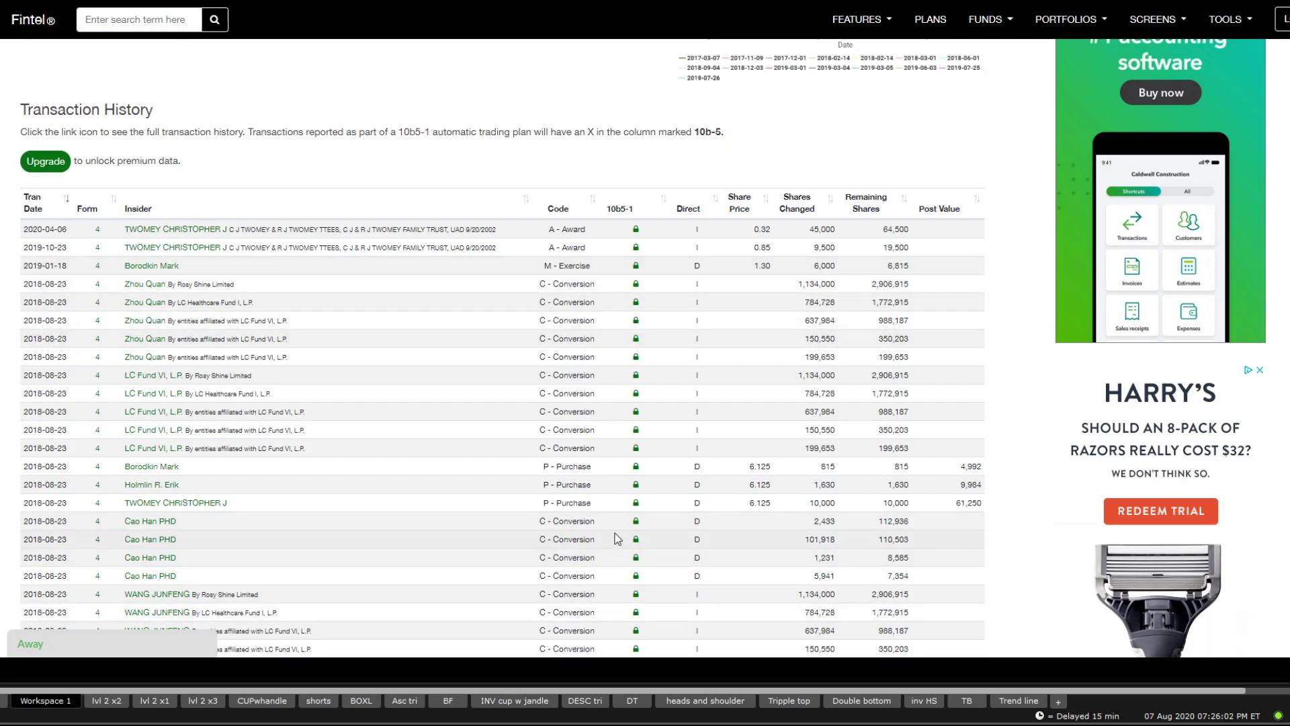
Browse UBS Group AG's holdings profile from BNGO's 13F filings, then go back.
scroll(502, 350, "down", 10)
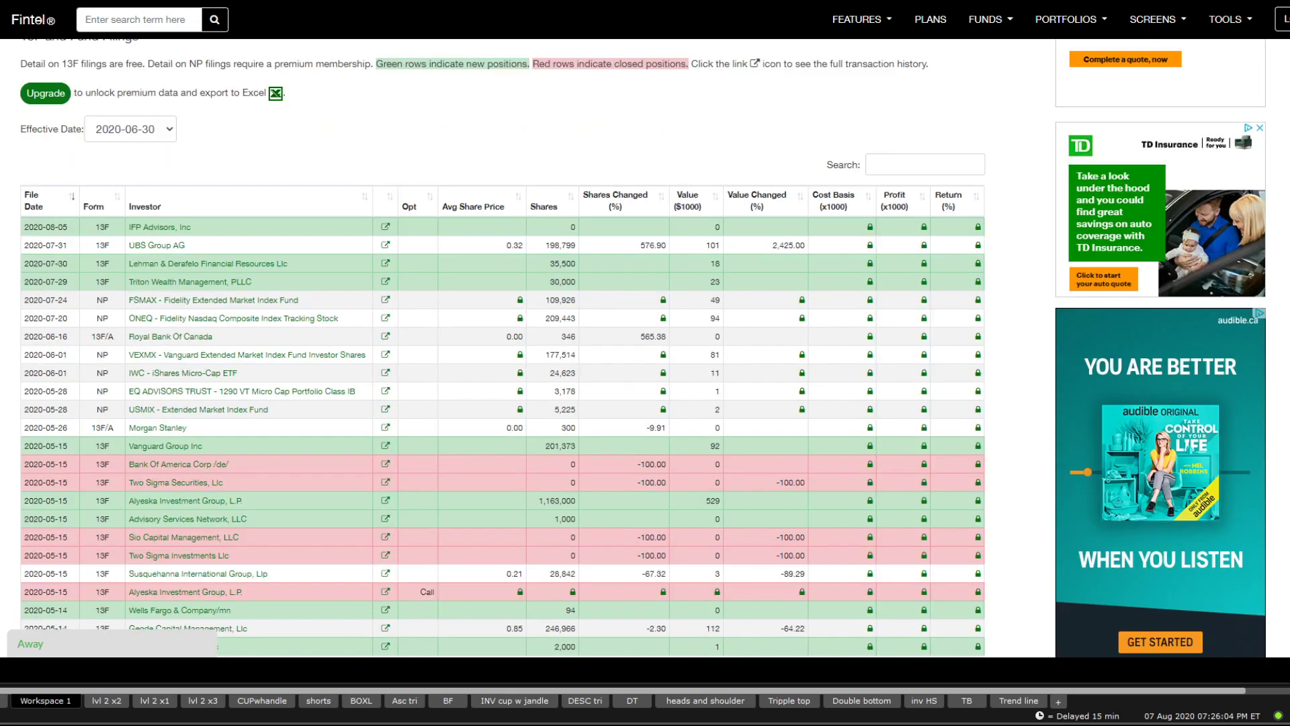
left_click(174, 248)
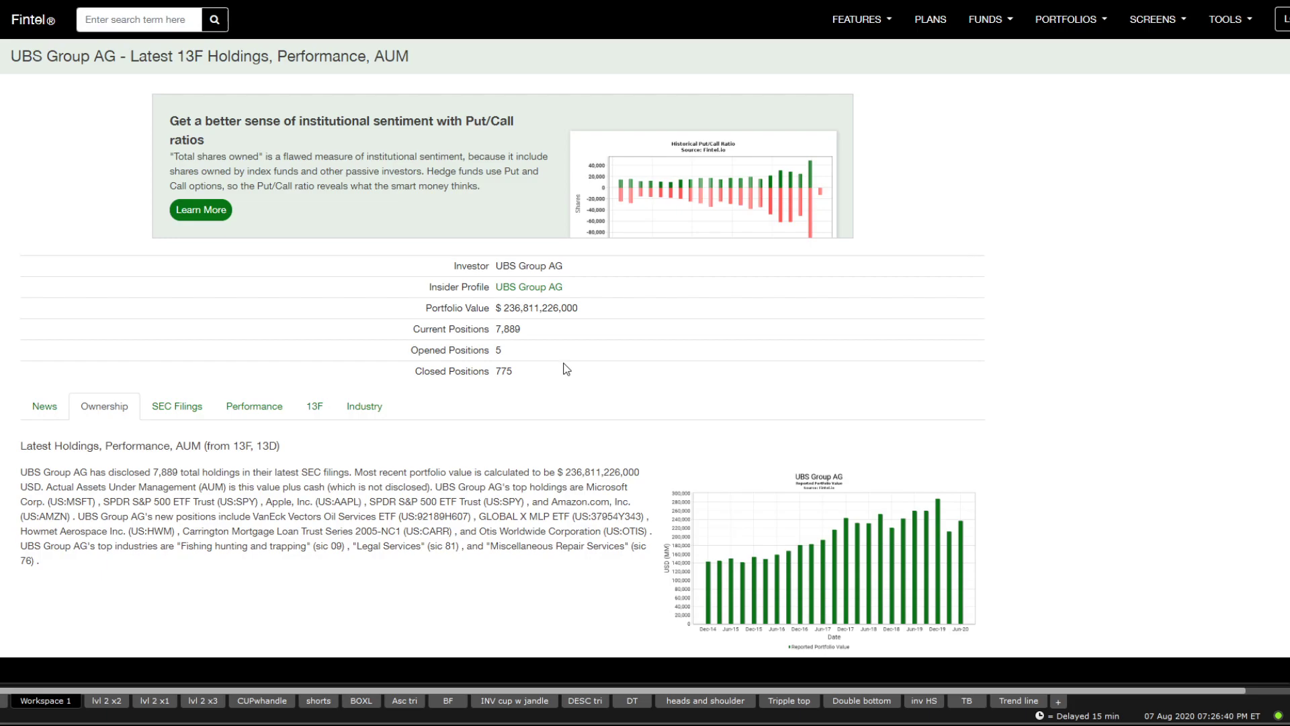
scroll(566, 369, "down", 7)
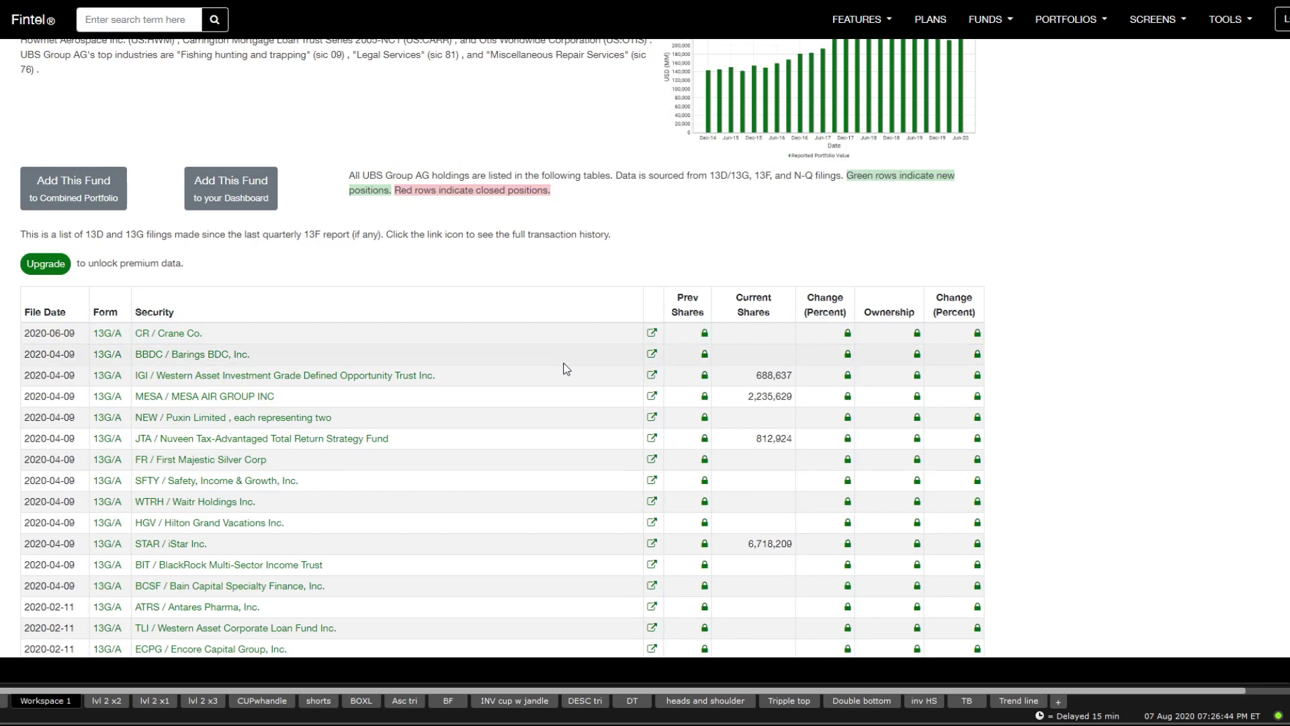
scroll(567, 369, "up", 7)
scroll(567, 369, "down", 7)
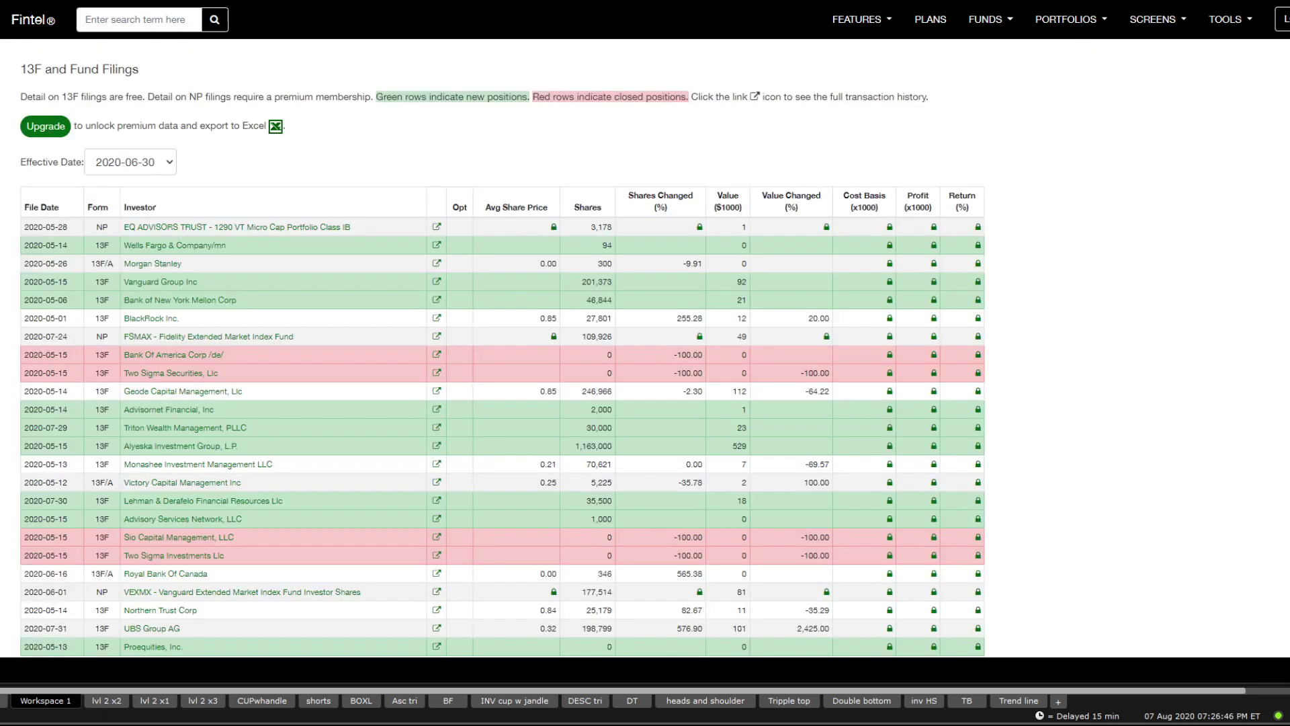
scroll(219, 195, "up", 14)
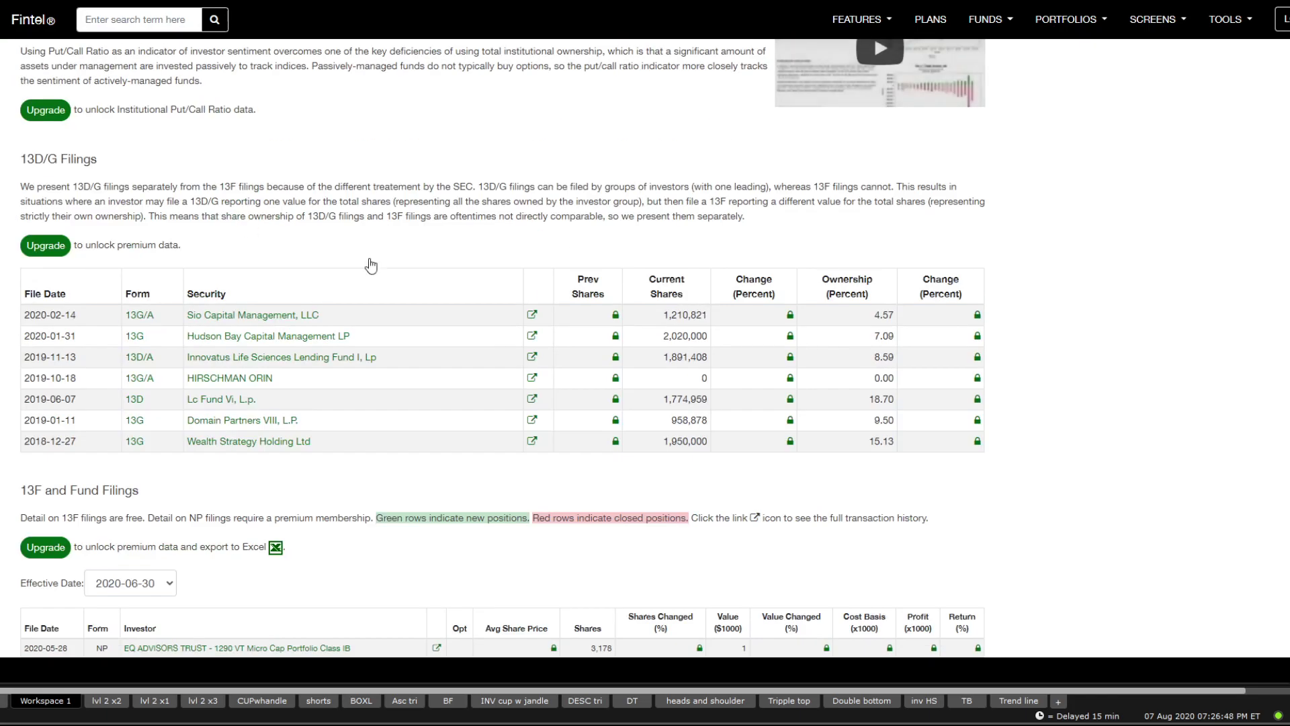
key("alt+Left")
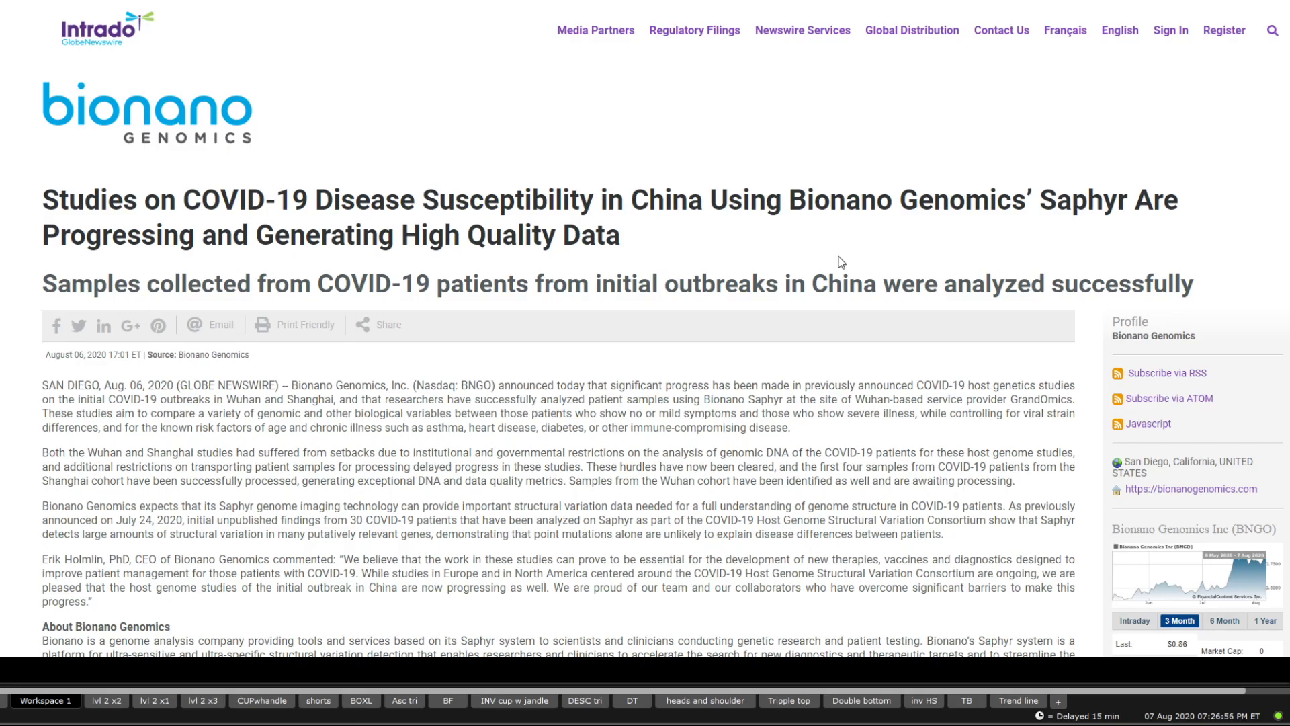
Skim the Bionano COVID-19 Saphyr release, then return to the BNGO DEFA14A filing tab.
scroll(841, 262, "down", 4)
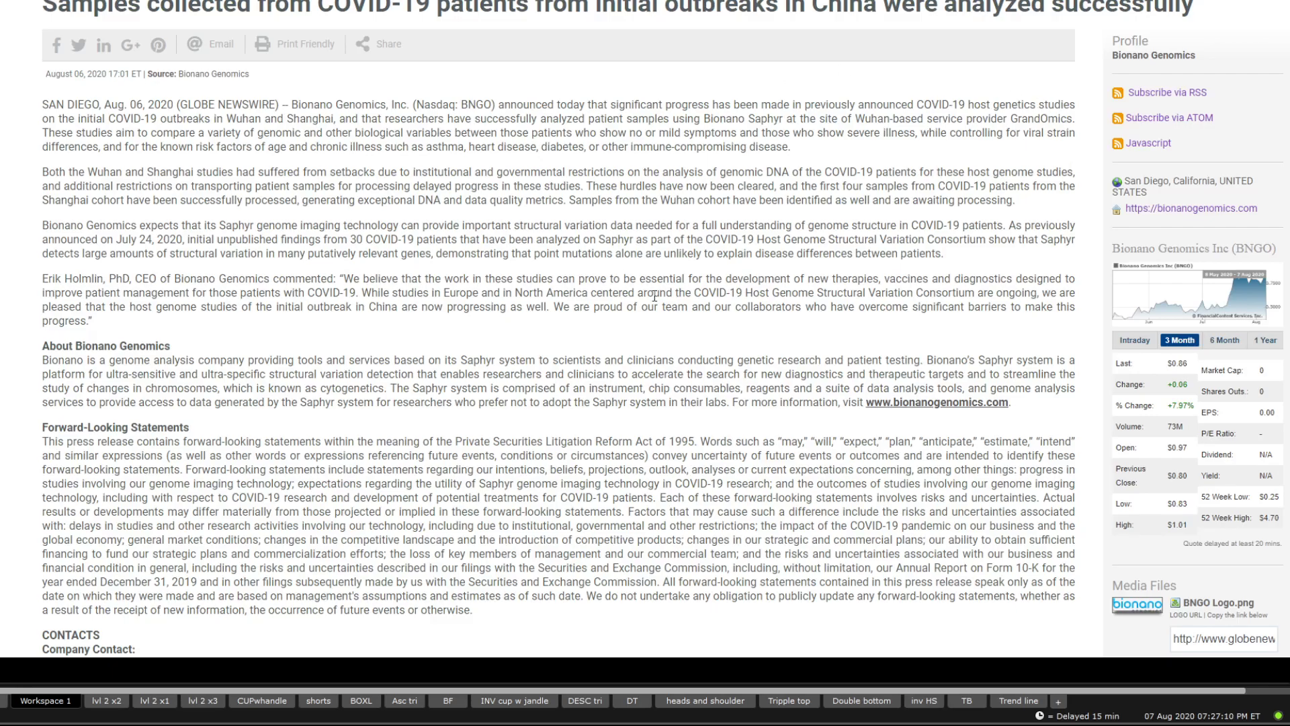
scroll(750, 313, "up", 1)
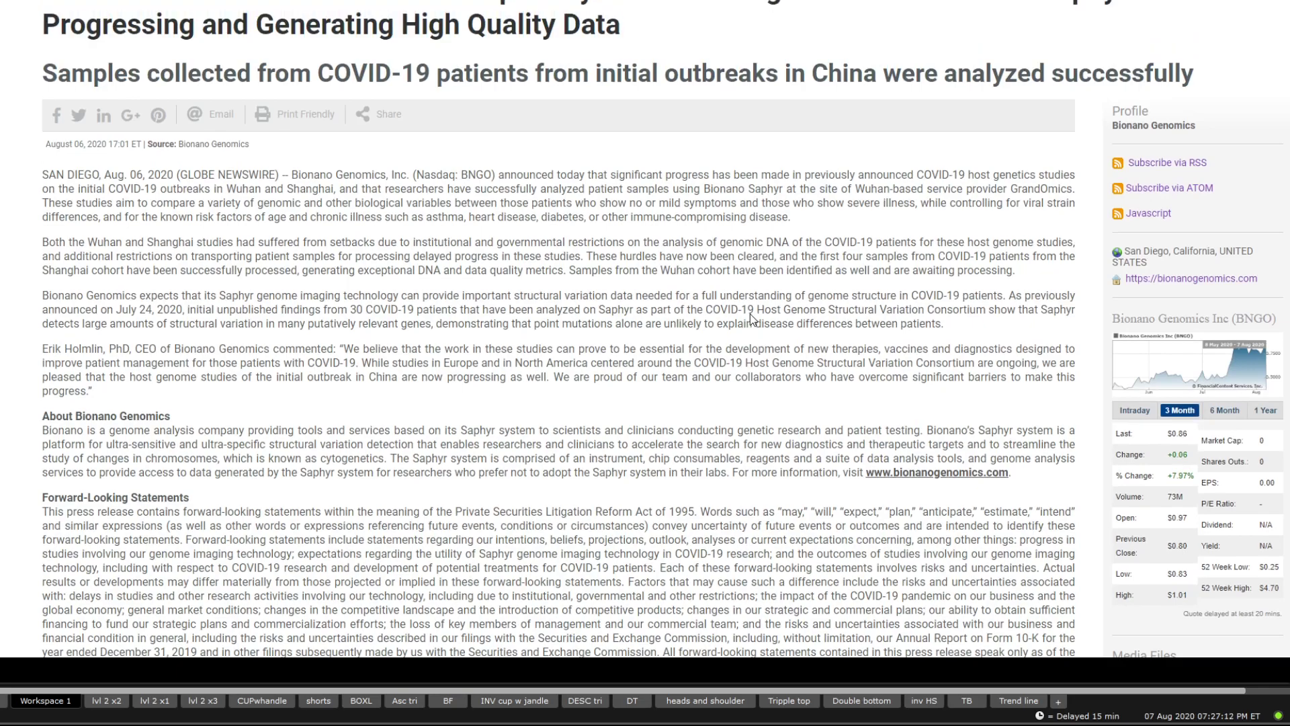
scroll(750, 313, "up", 1)
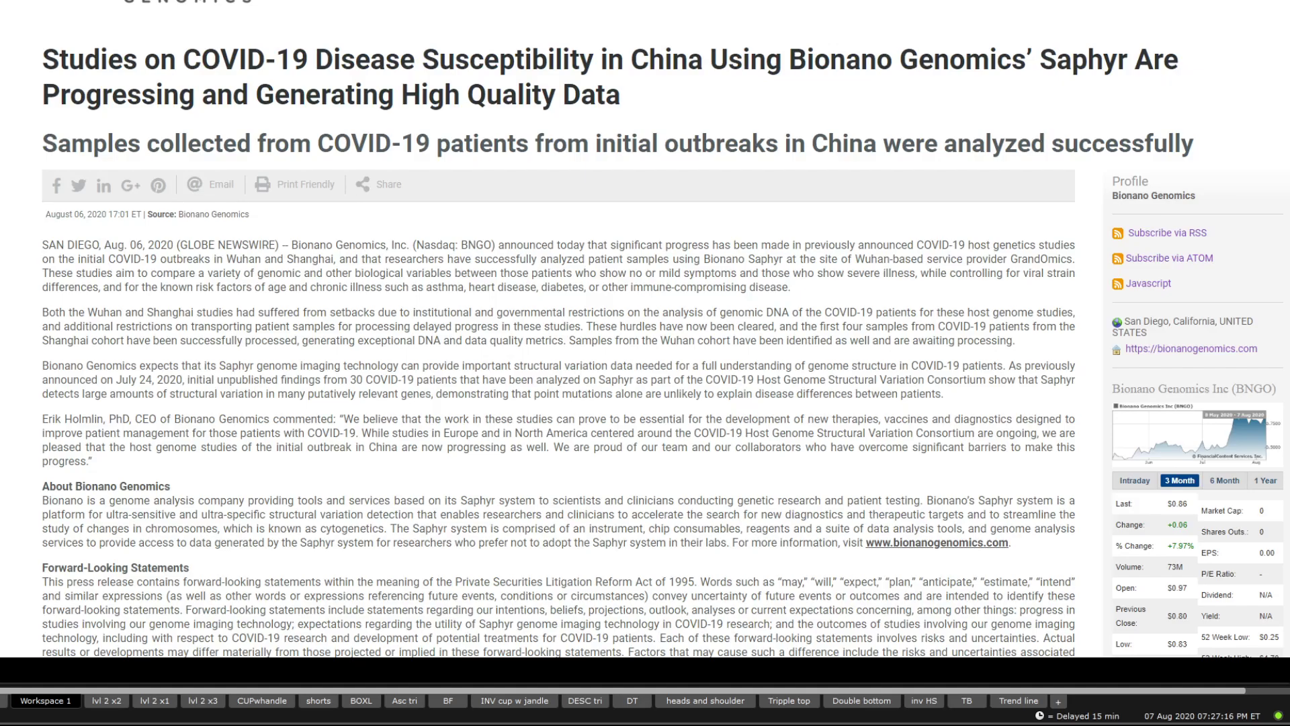
key("ctrl+Tab")
Read the proxy supplement, highlighting the CEO letter's reverse-split and stockholder-feedback paragraphs.
scroll(601, 360, "down", 8)
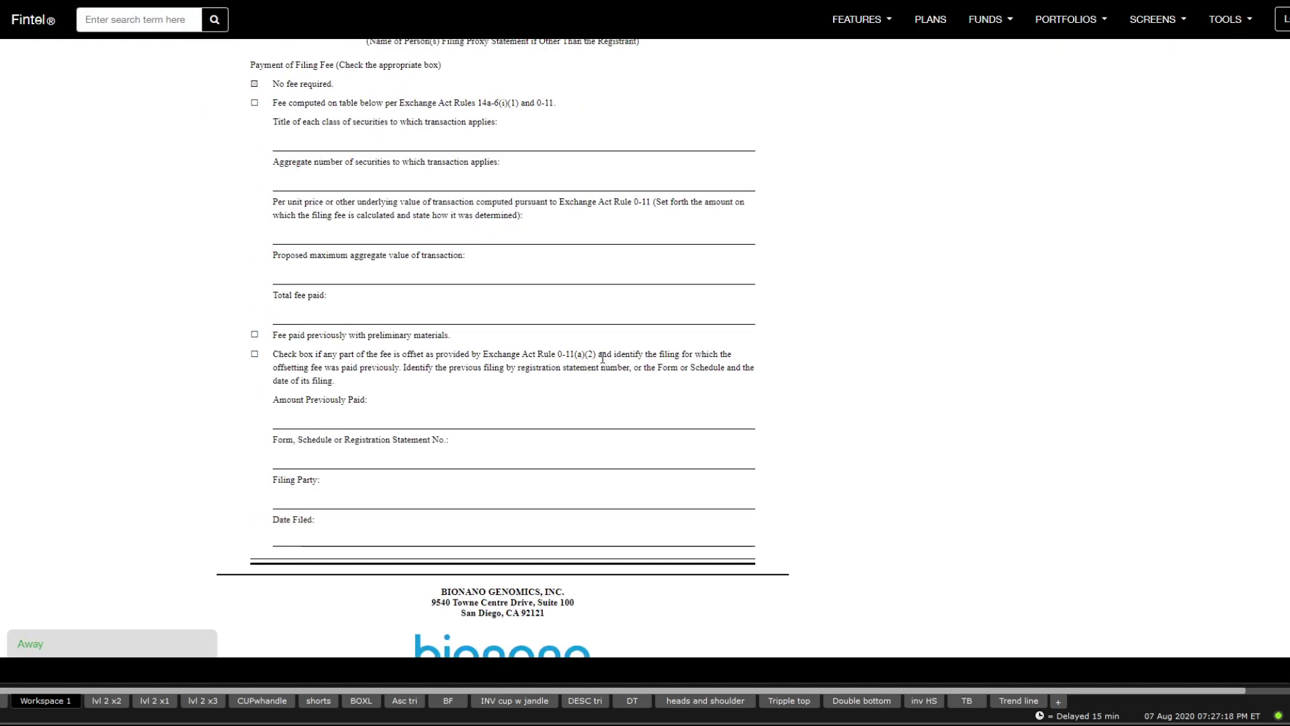
scroll(601, 360, "up", 8)
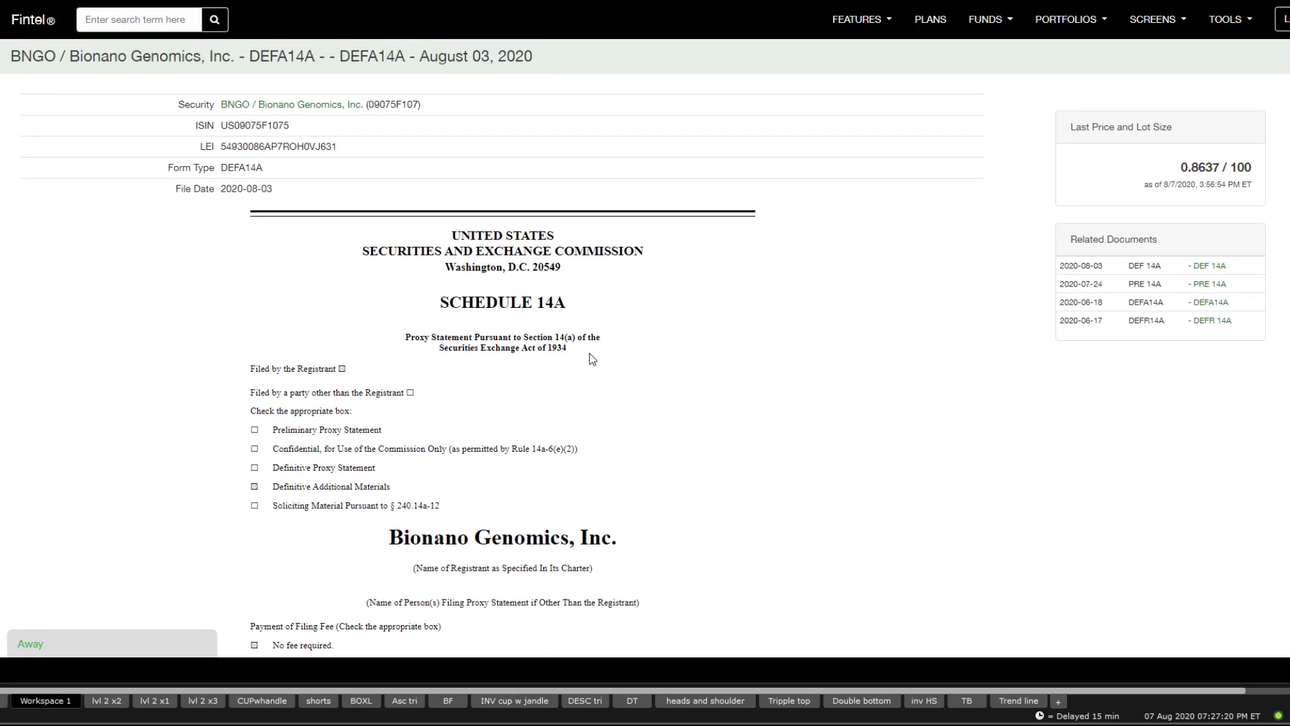
scroll(592, 358, "down", 7)
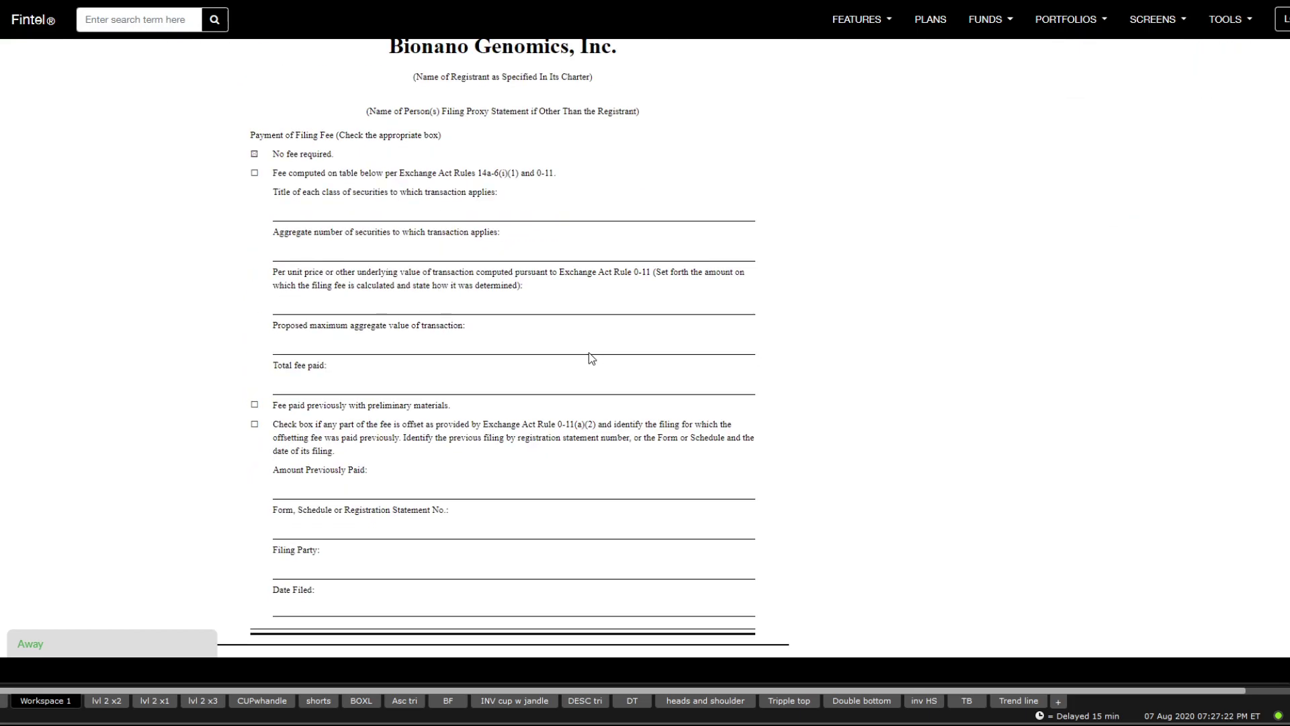
scroll(589, 352, "down", 8)
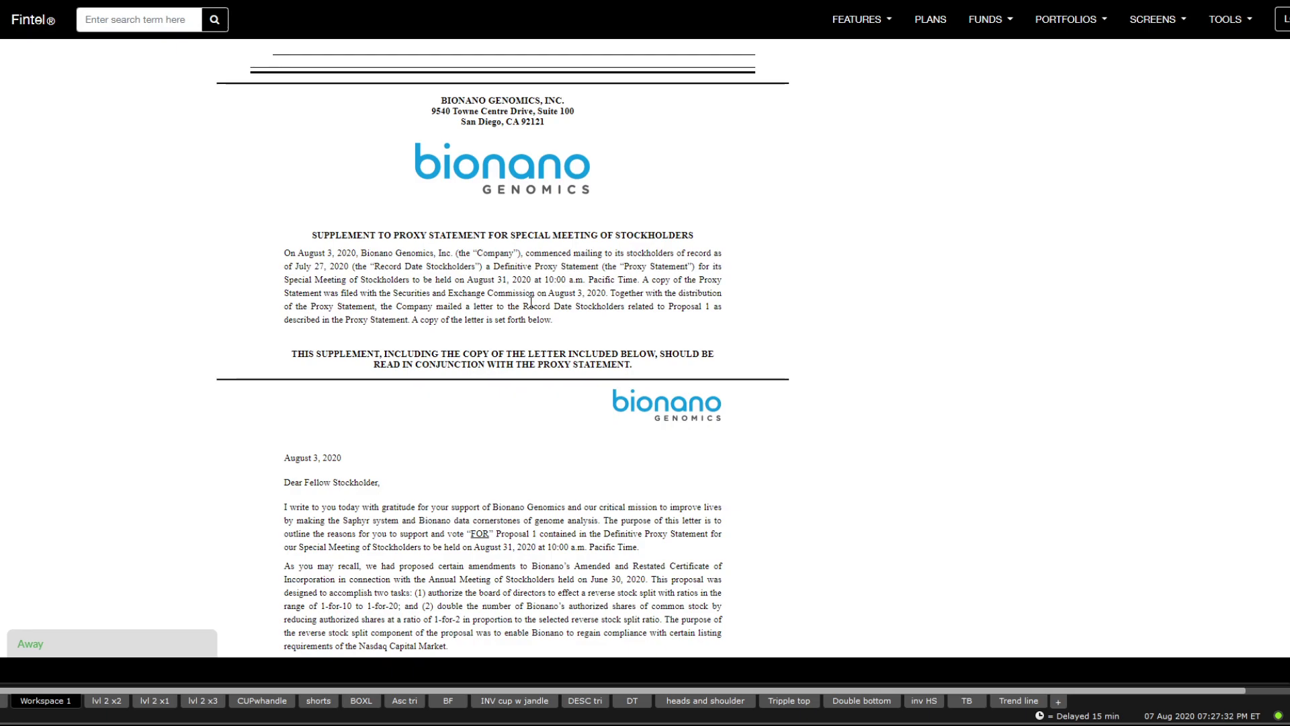
scroll(531, 302, "down", 8)
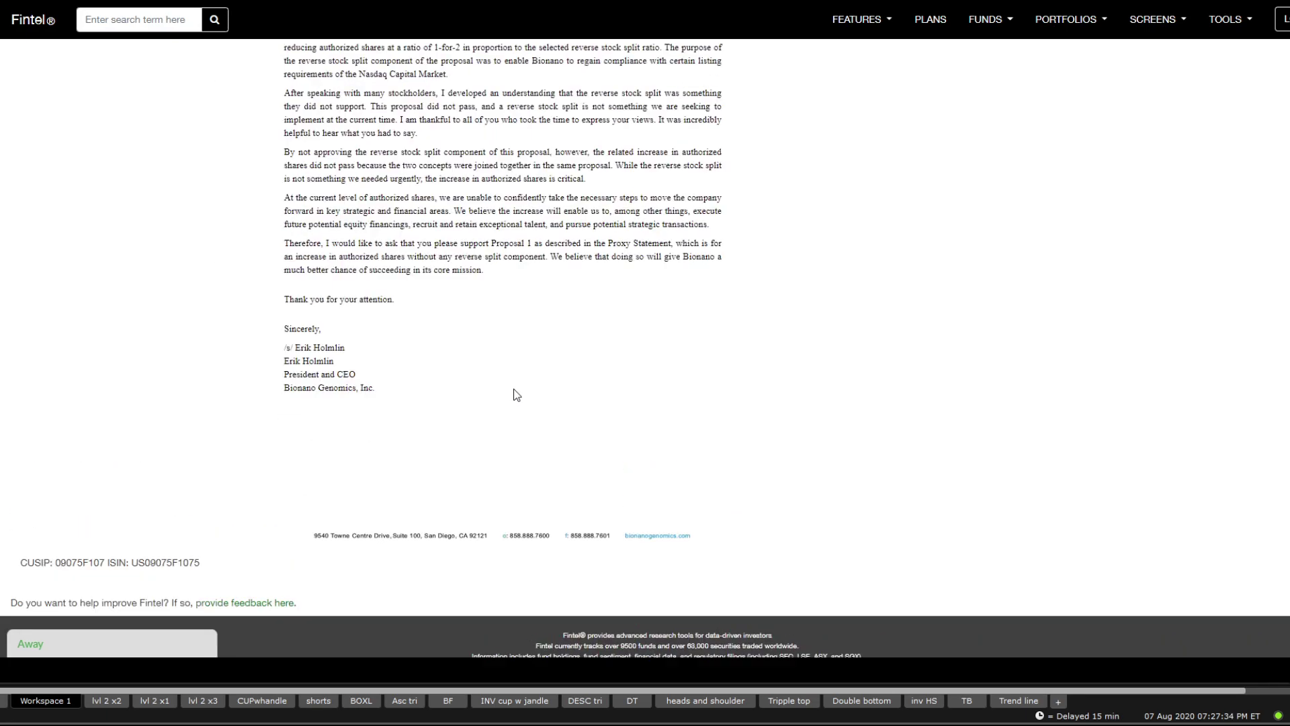
scroll(510, 378, "up", 2)
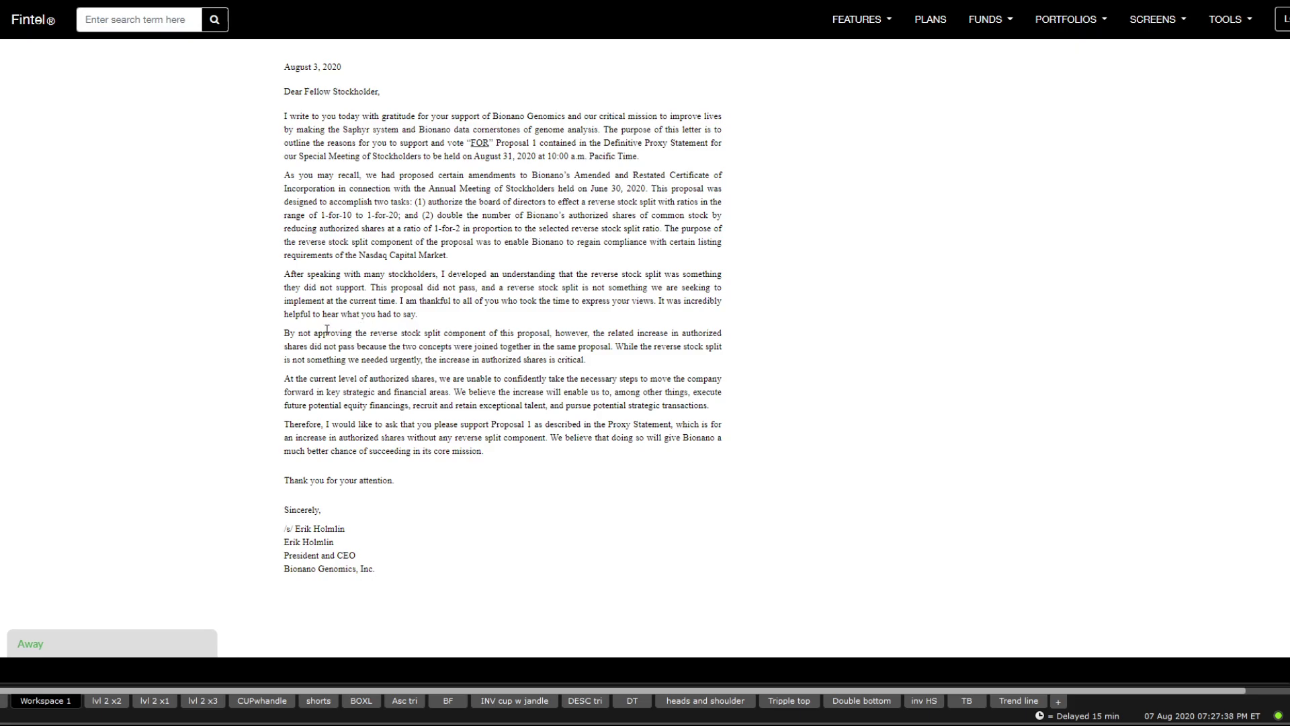
left_click_drag(312, 334, 617, 380)
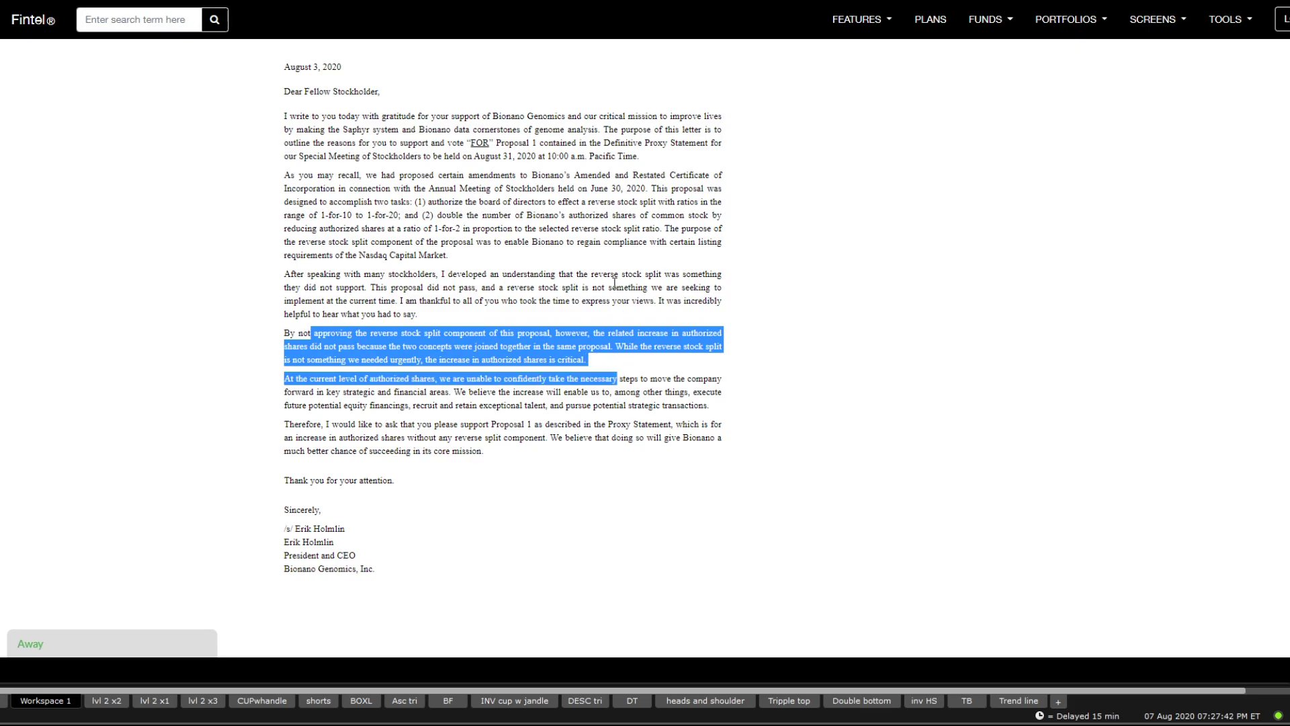
left_click_drag(615, 283, 617, 320)
left_click(617, 320)
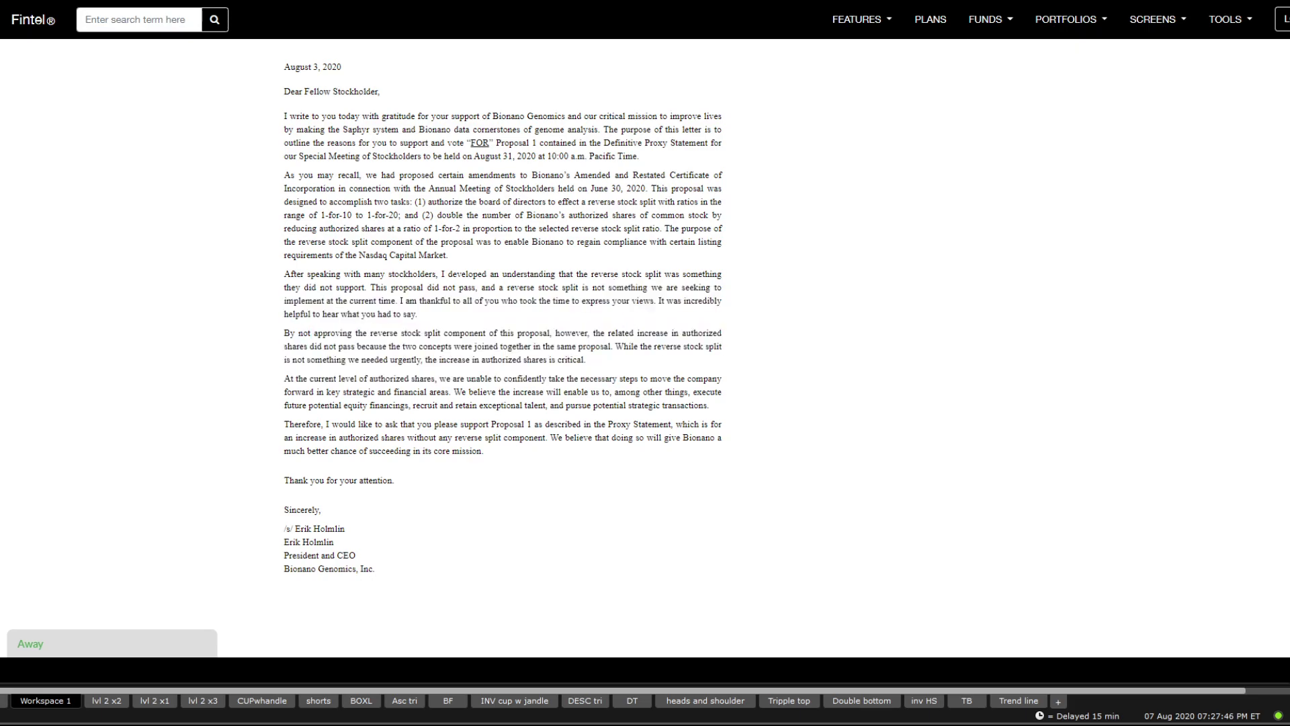
Review the notice of the August 31, 2020 meeting, then return to the IQ Edge calendar.
key("Home")
scroll(676, 317, "down", 15)
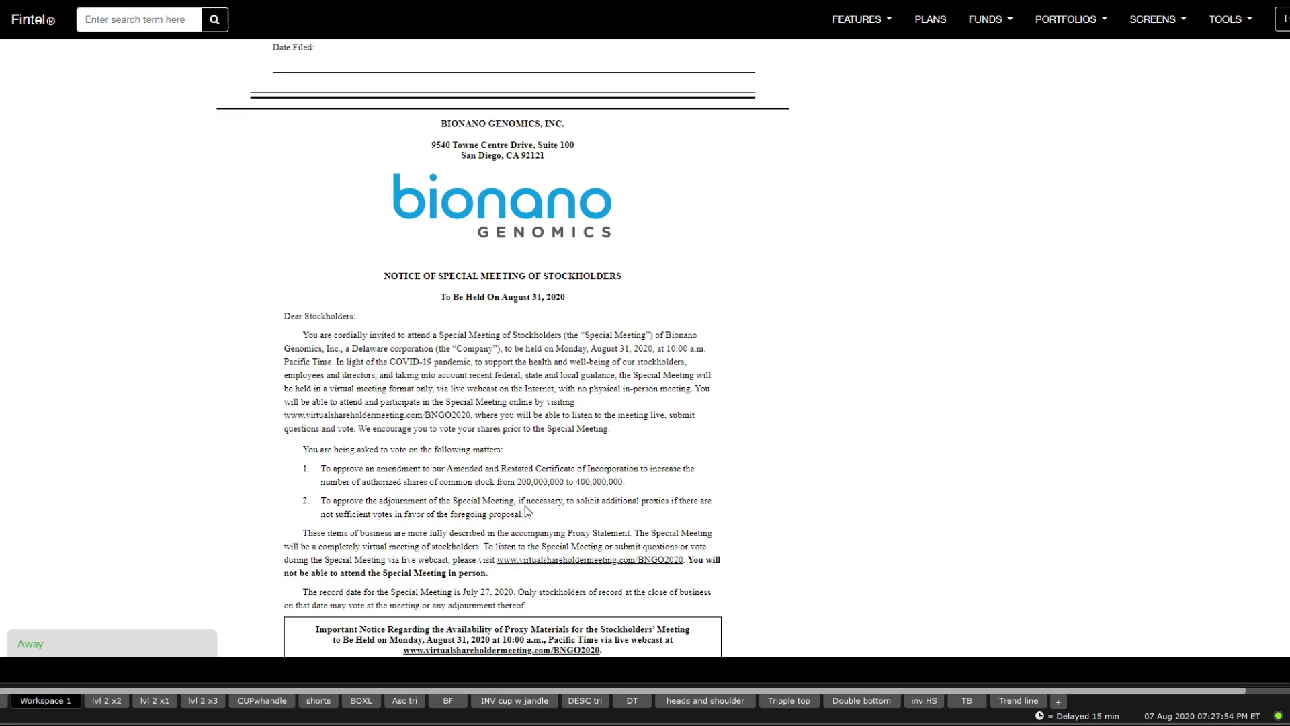
scroll(526, 505, "down", 2)
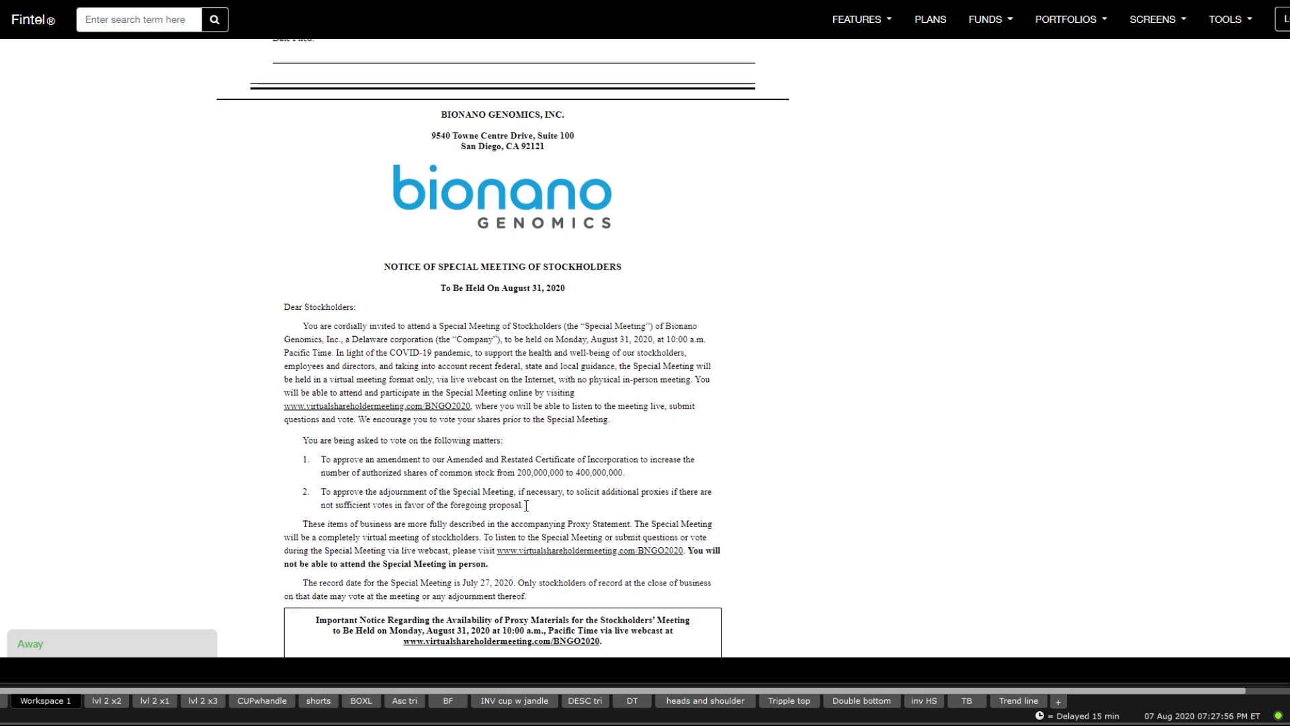
scroll(525, 505, "down", 10)
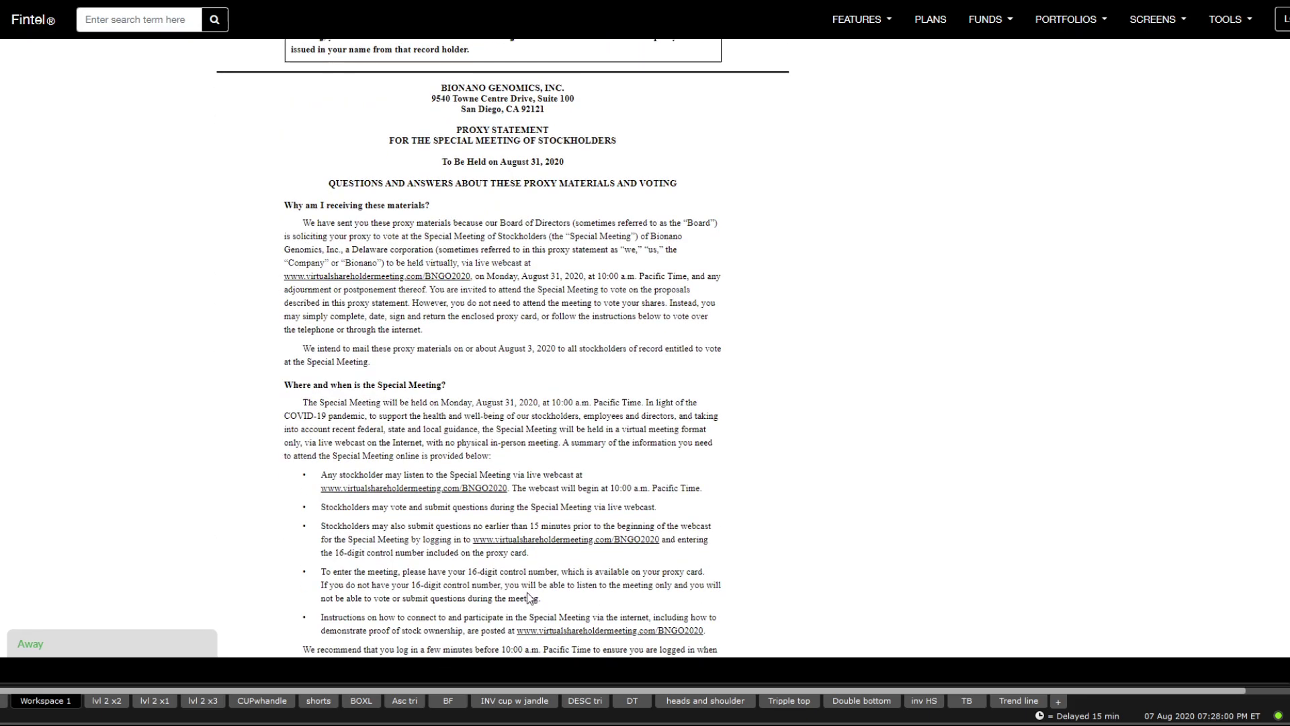
triple_click(547, 161)
scroll(881, 54, "up", 10)
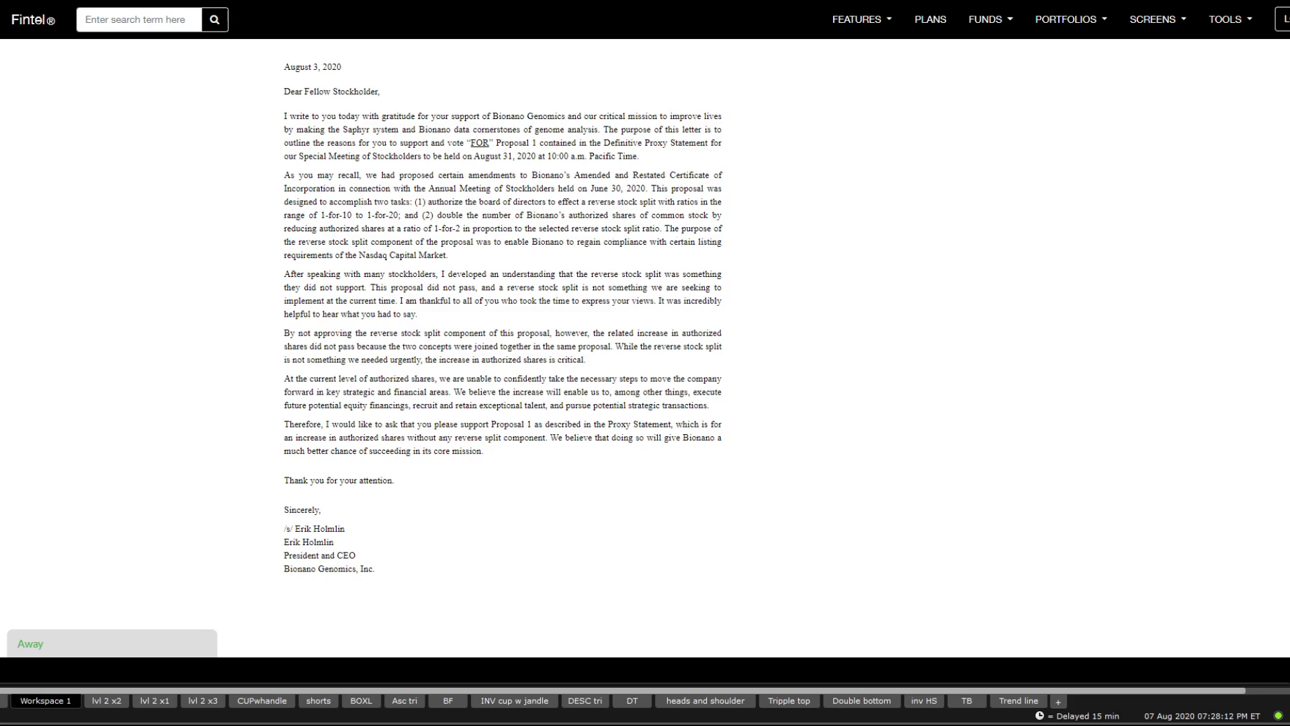
scroll(503, 336, "down", 10)
scroll(502, 347, "down", 20)
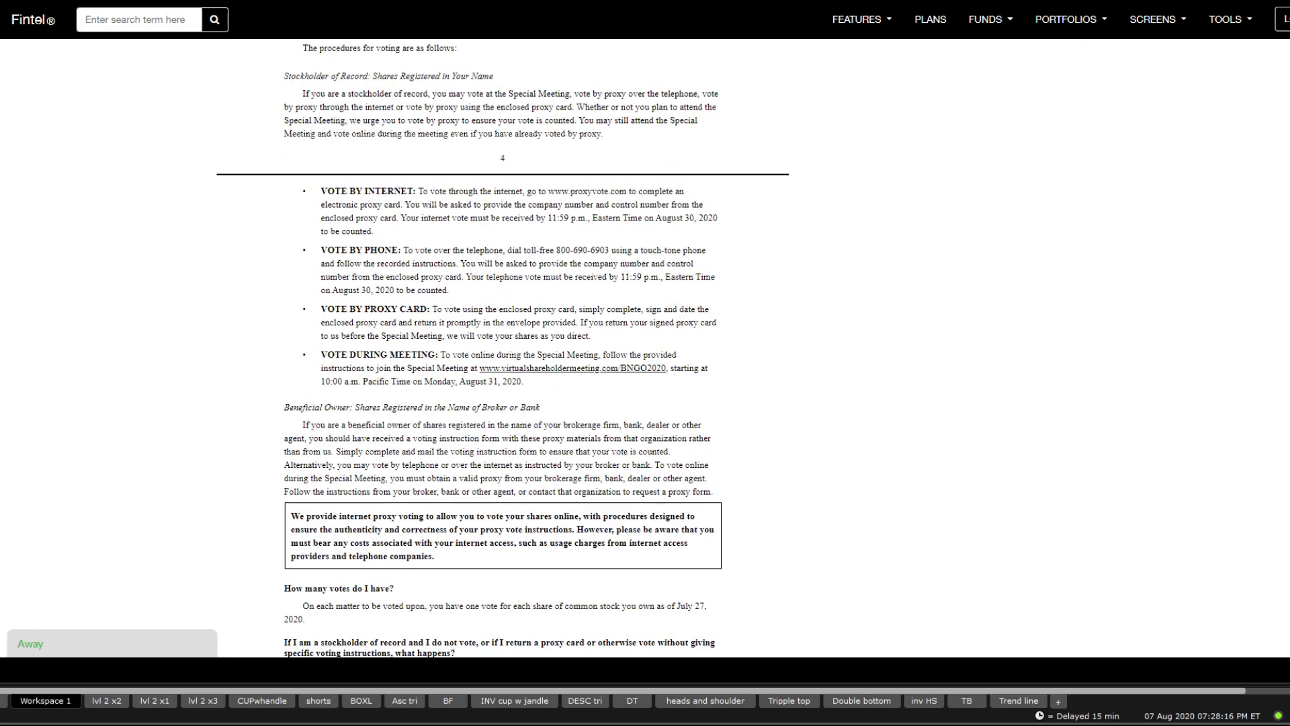
key("alt+Tab")
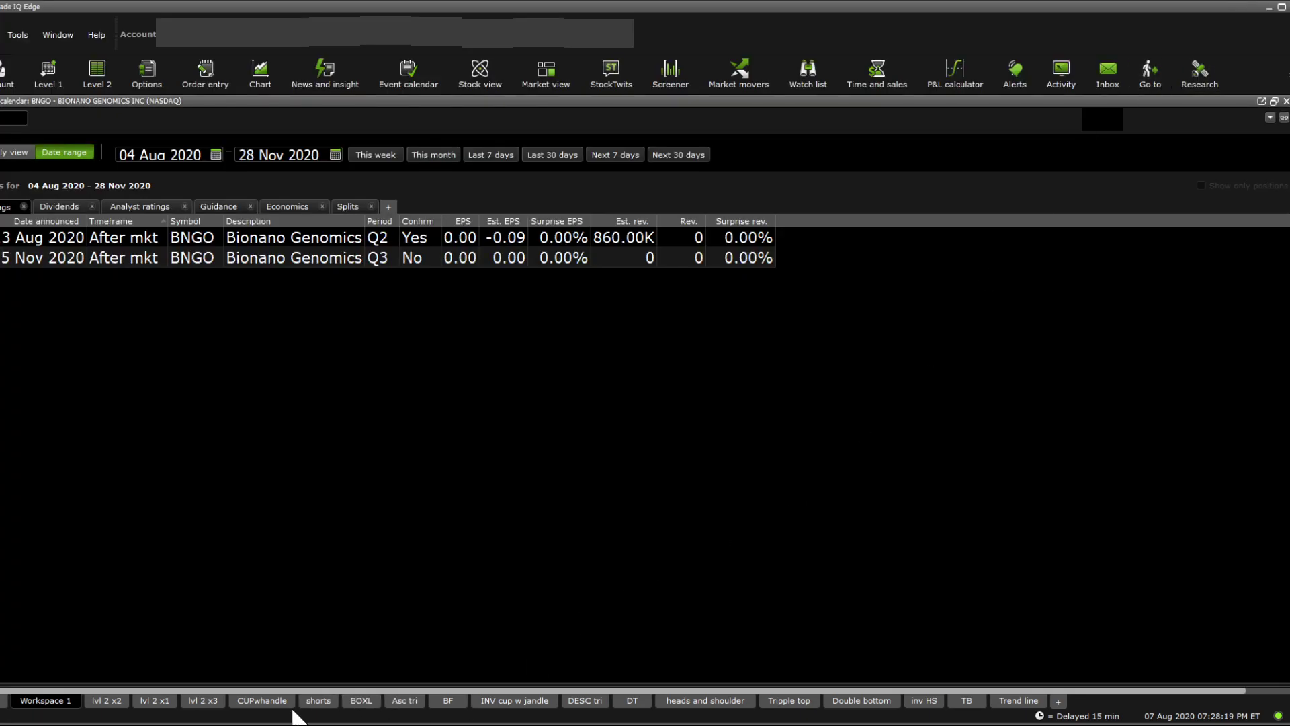
Return to the Asc tri workspace's BNGO 1mo:1hr chart spanning 0.466 to 1.16.
left_click(398, 702)
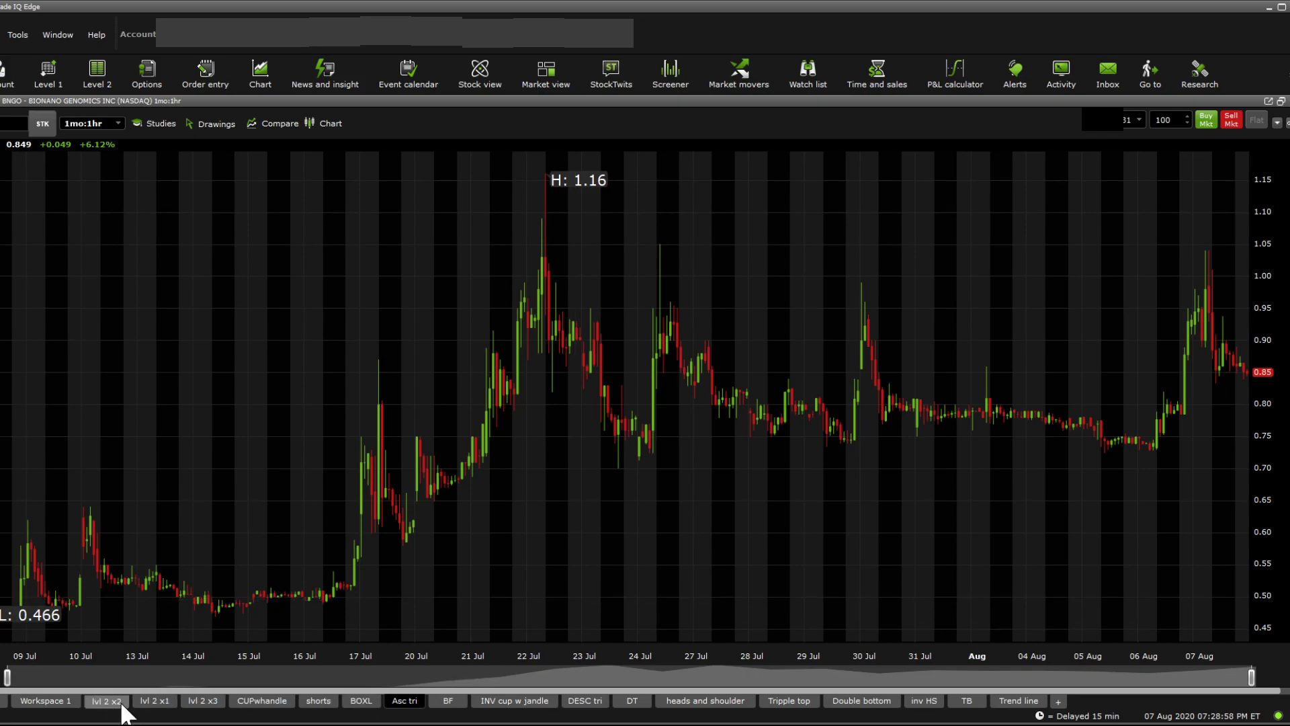
left_click(53, 701)
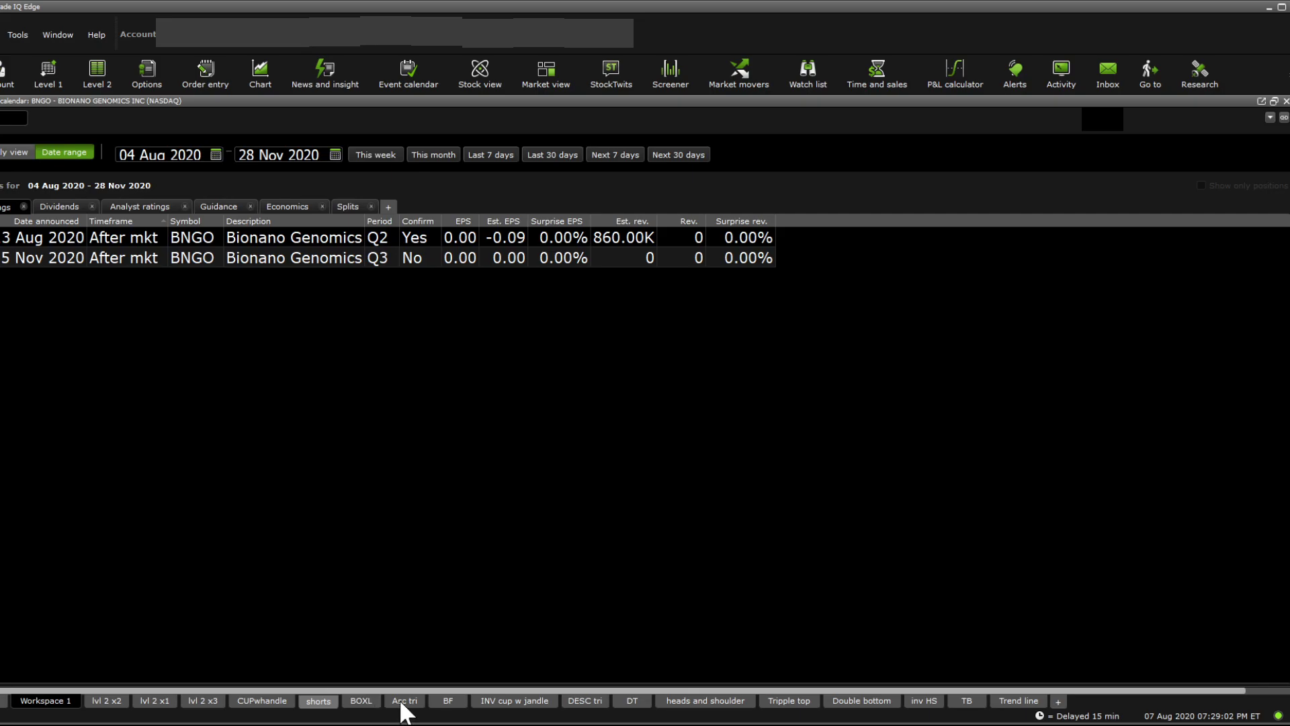
left_click(380, 701)
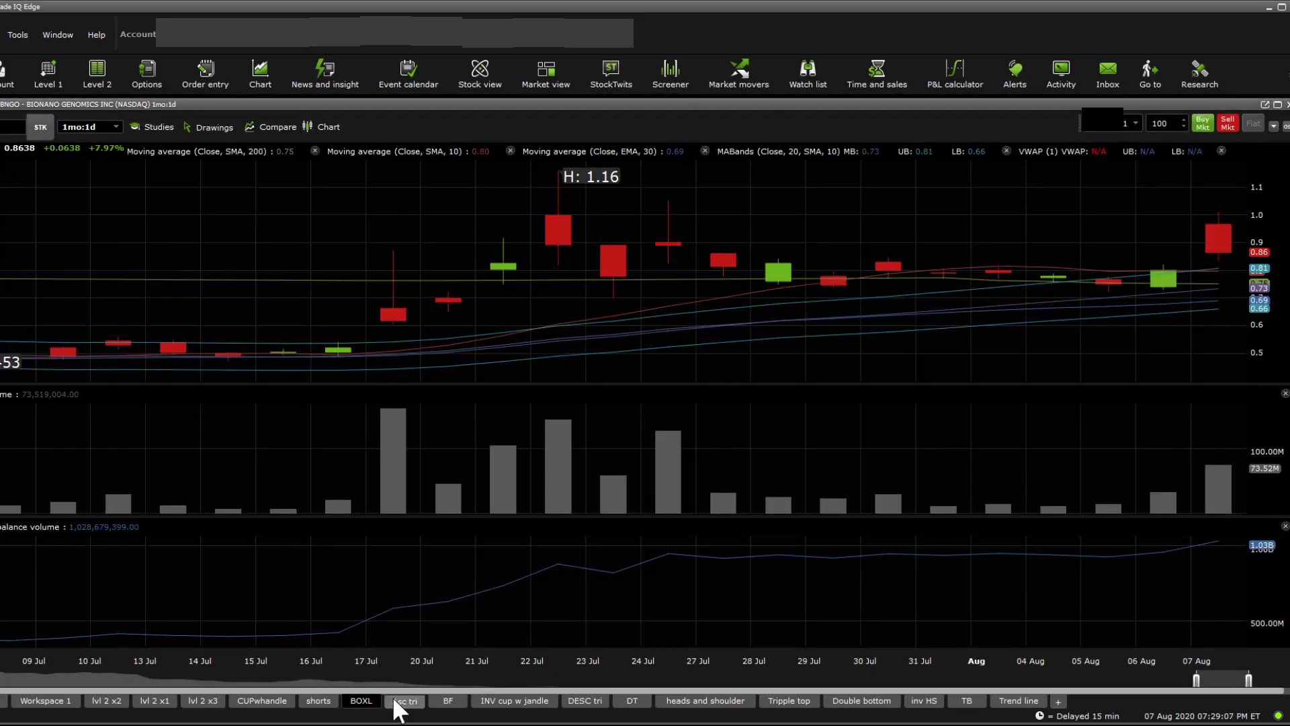
left_click(395, 701)
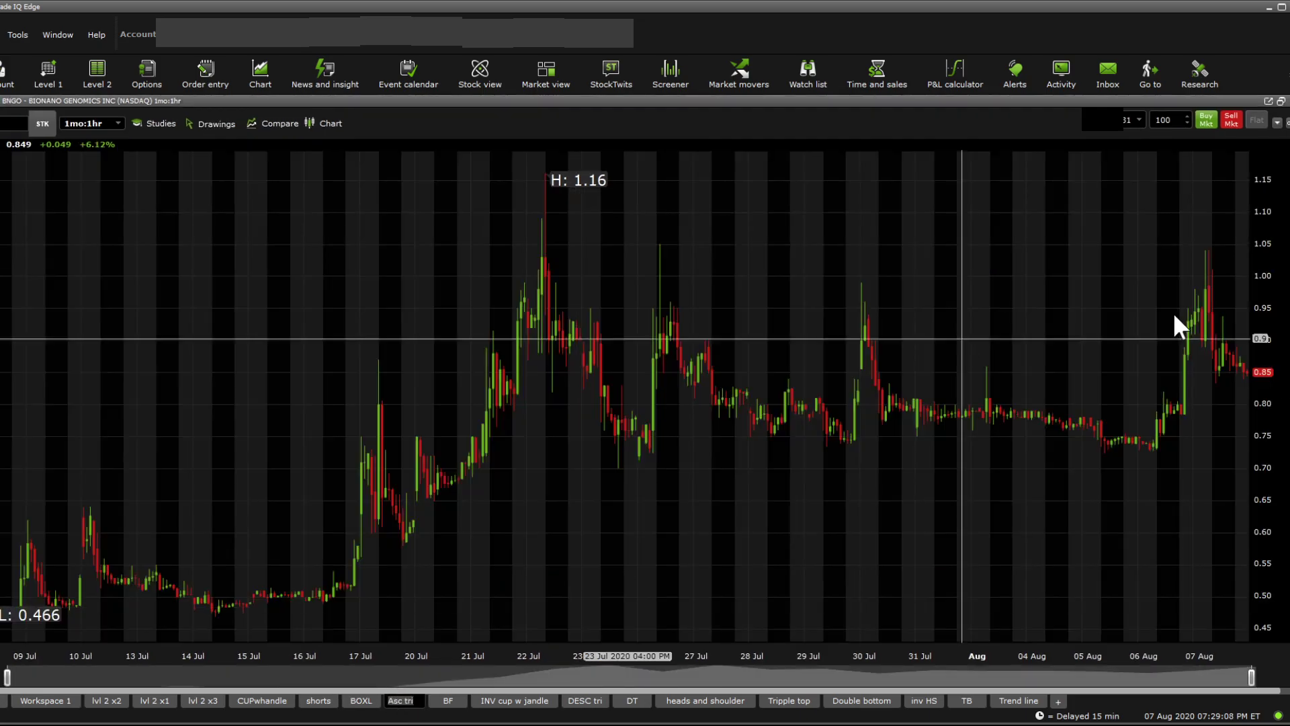